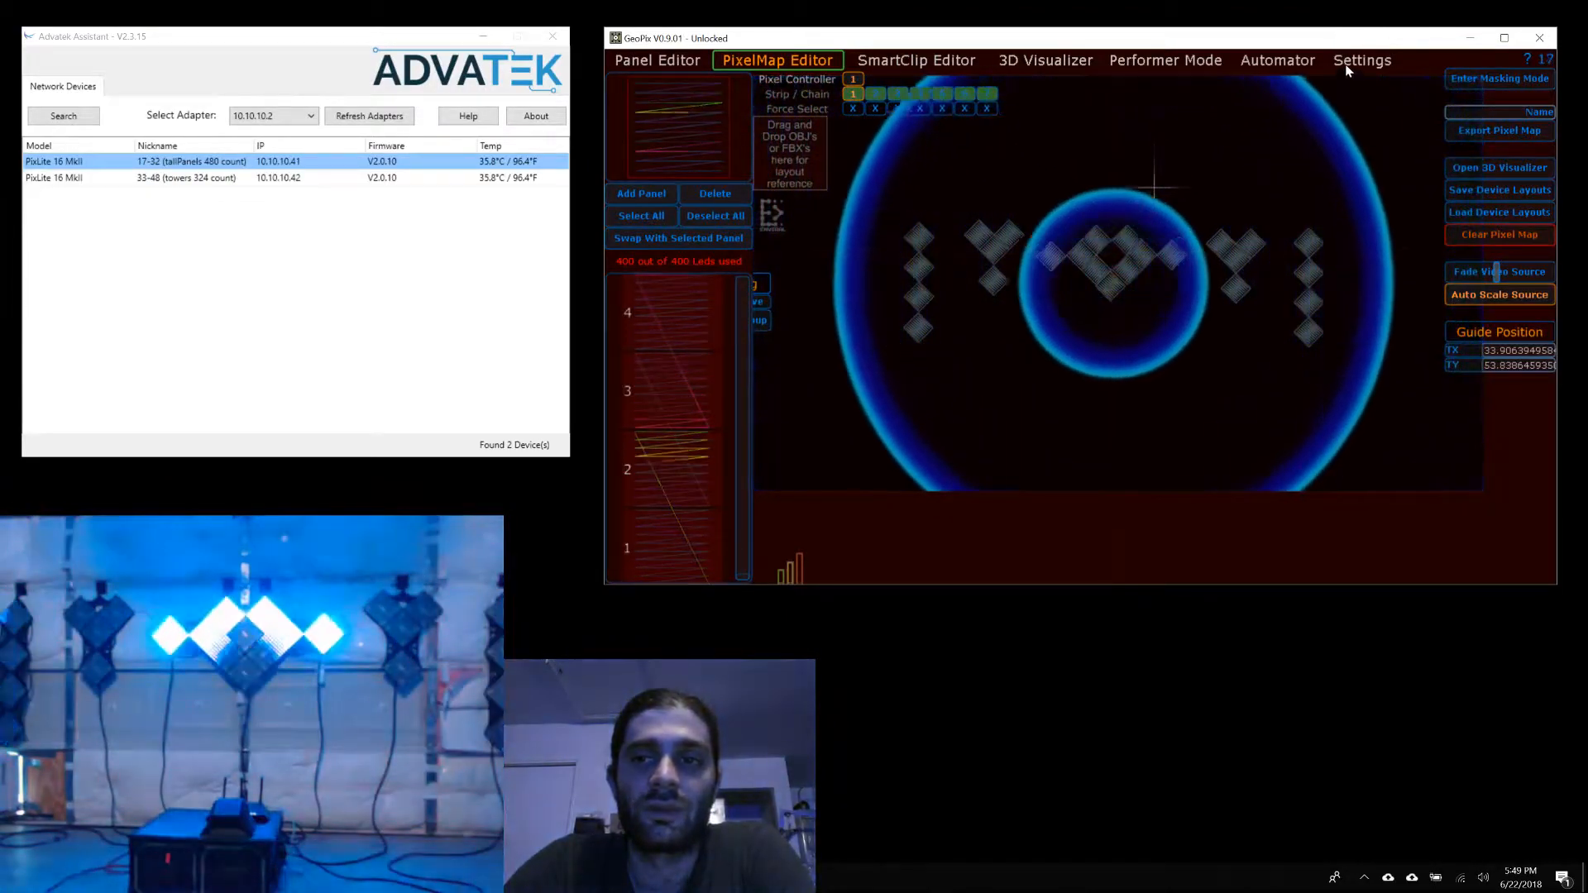
Step: Open the settings and examine Device 1's device type options and its table of channels, nets, subnets and universes
left_click(1356, 60)
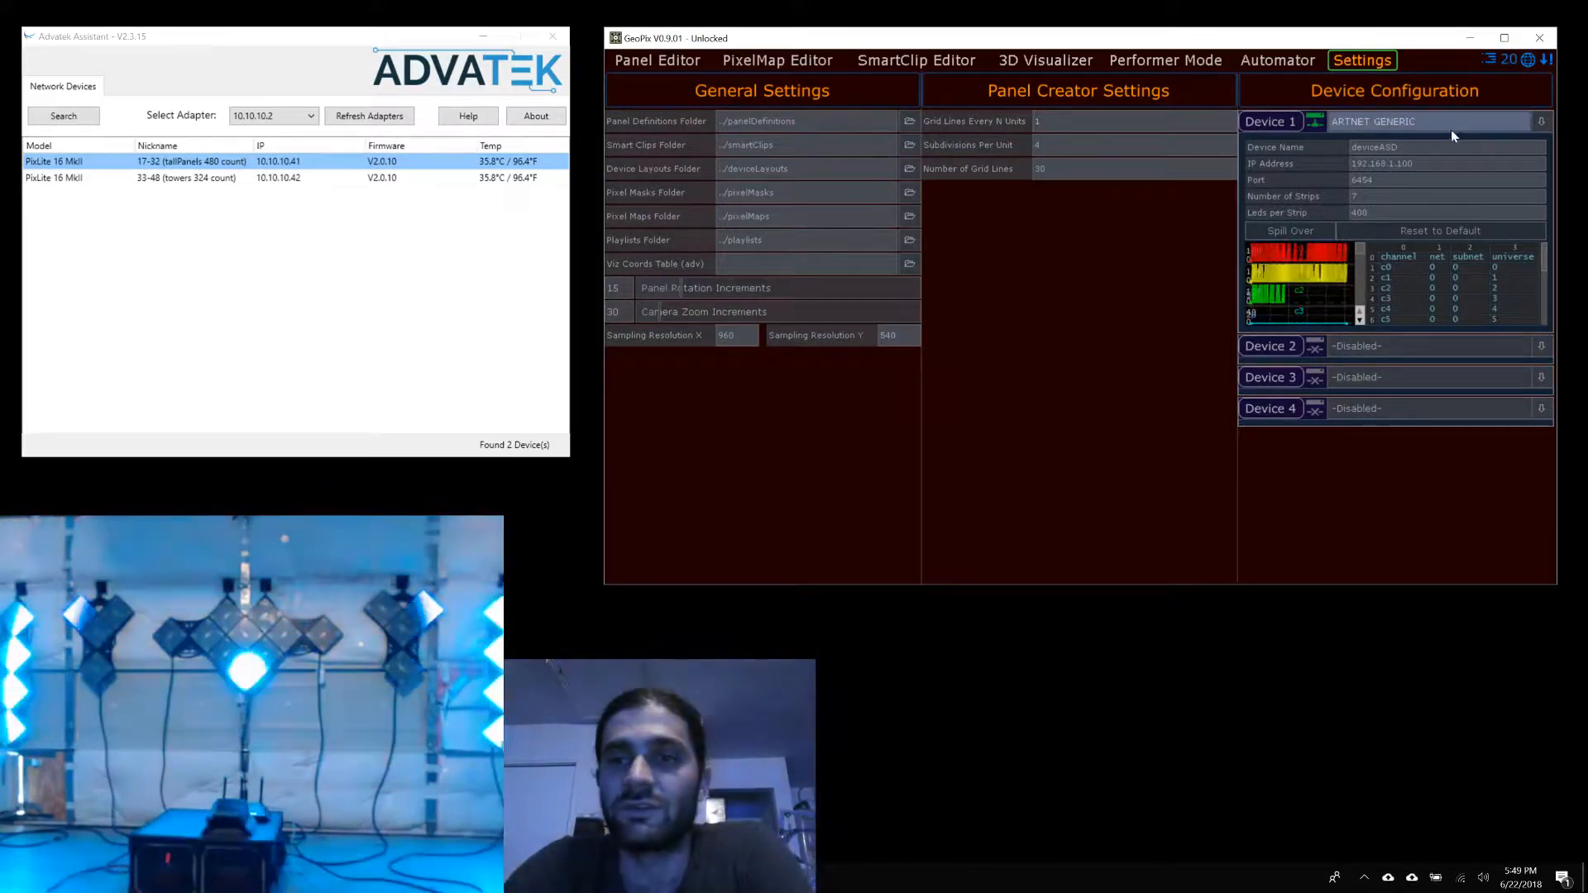
left_click(1541, 123)
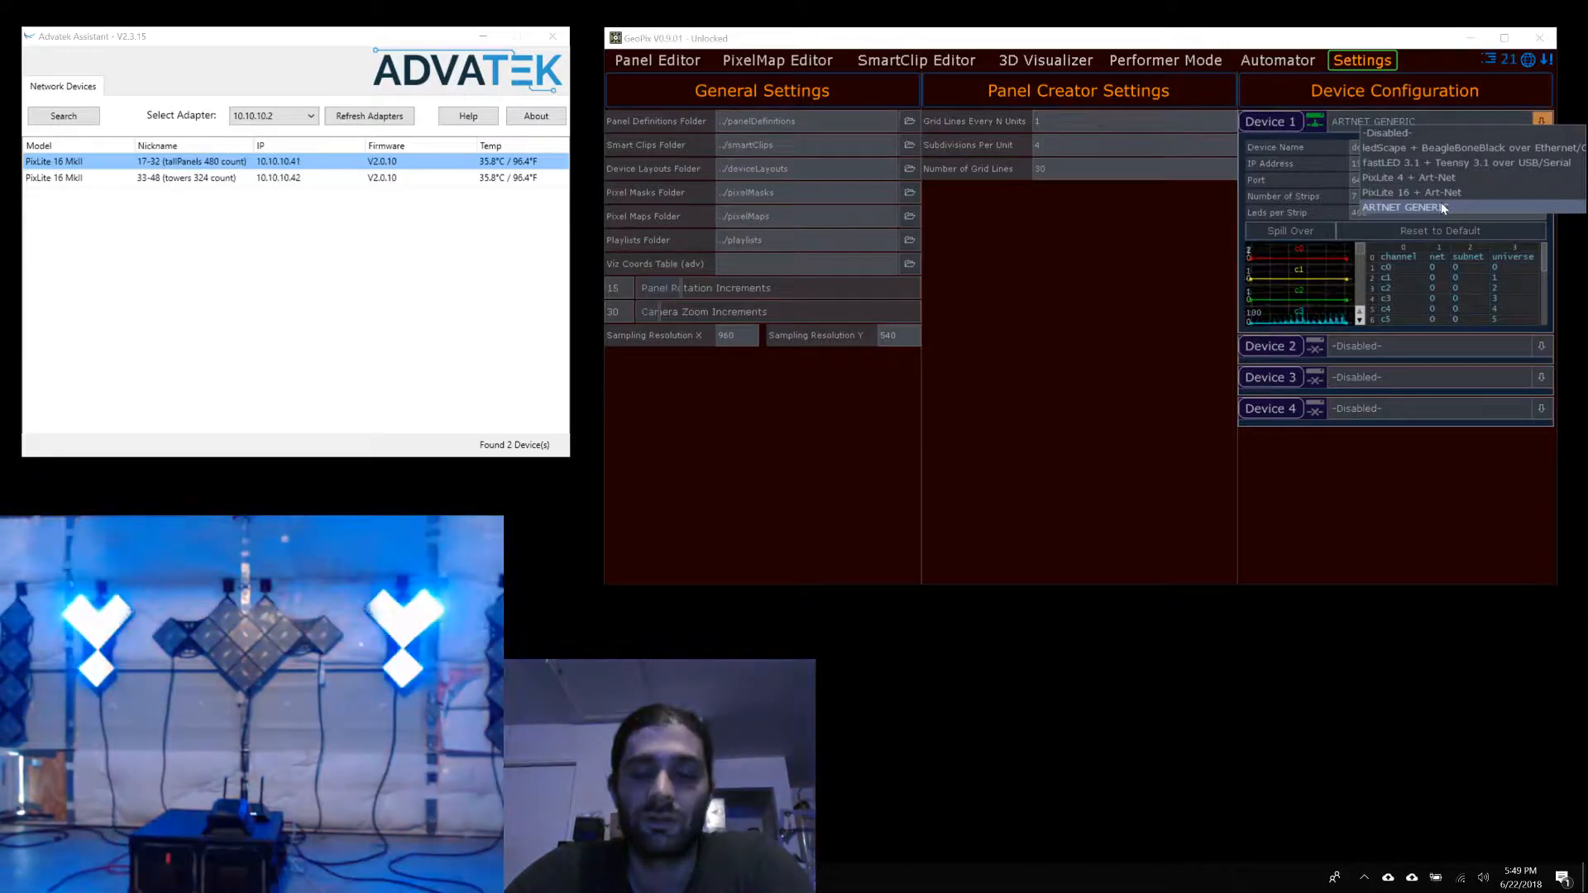
left_click(1535, 120)
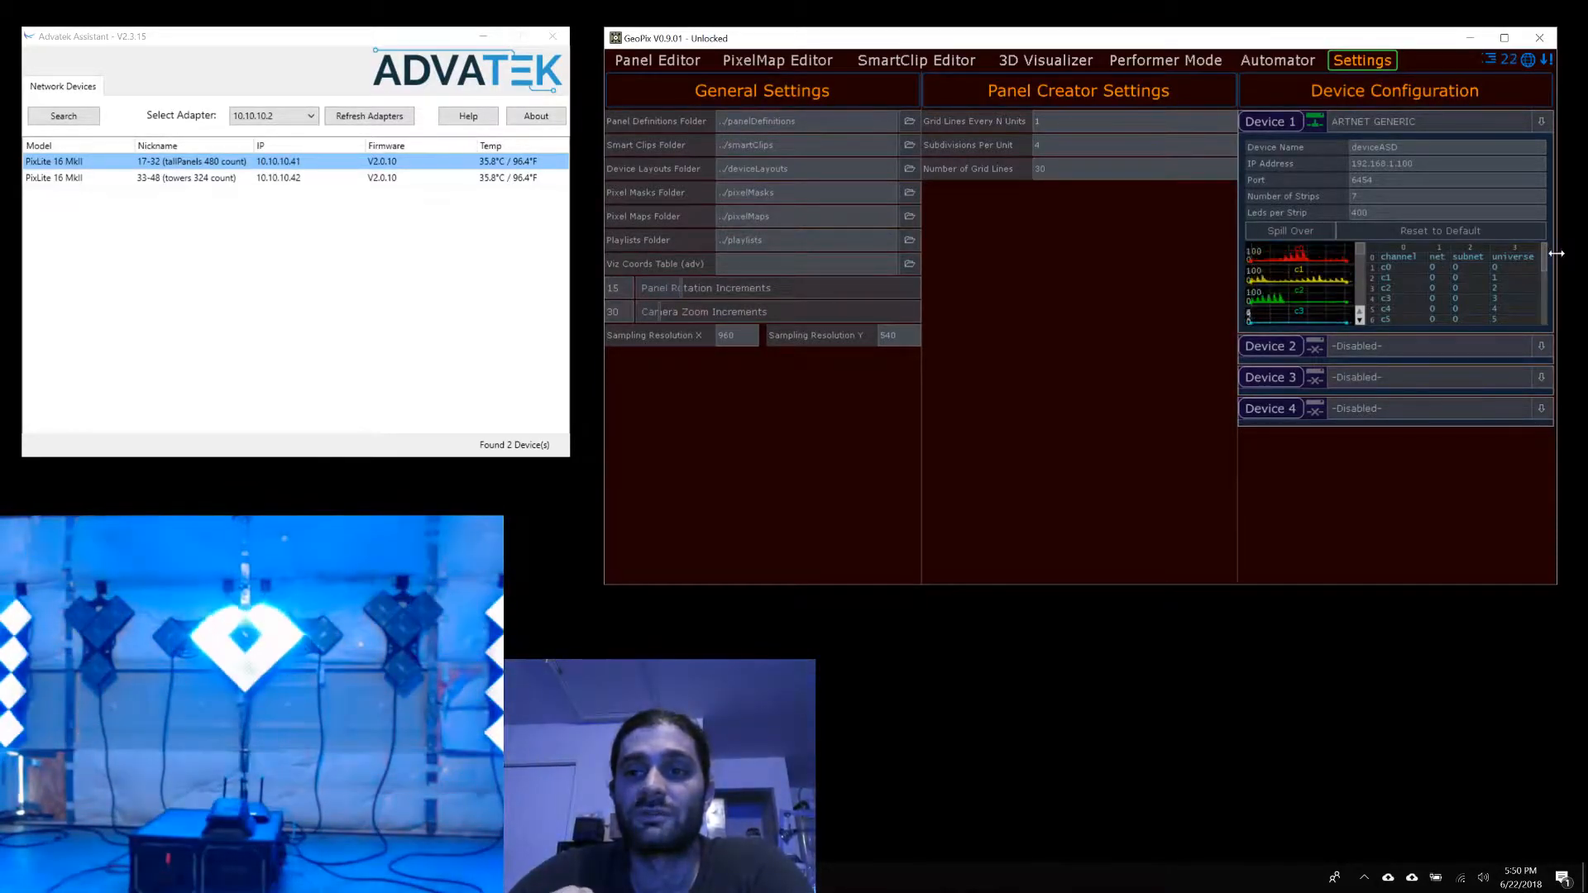
scroll(1546, 259, "down", 3)
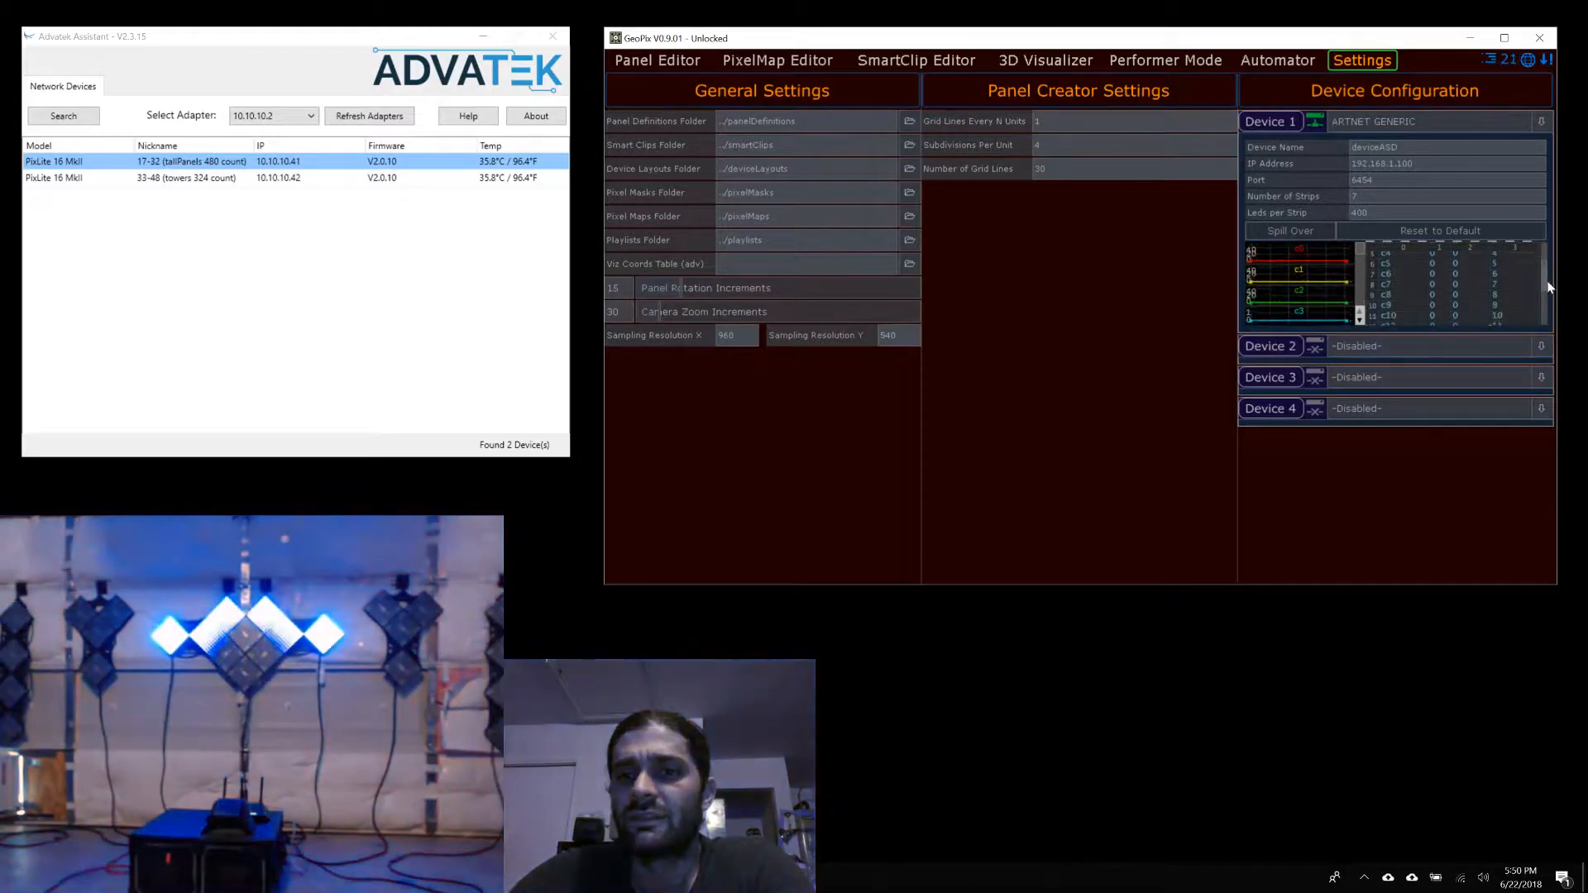
scroll(1542, 255, "up", 3)
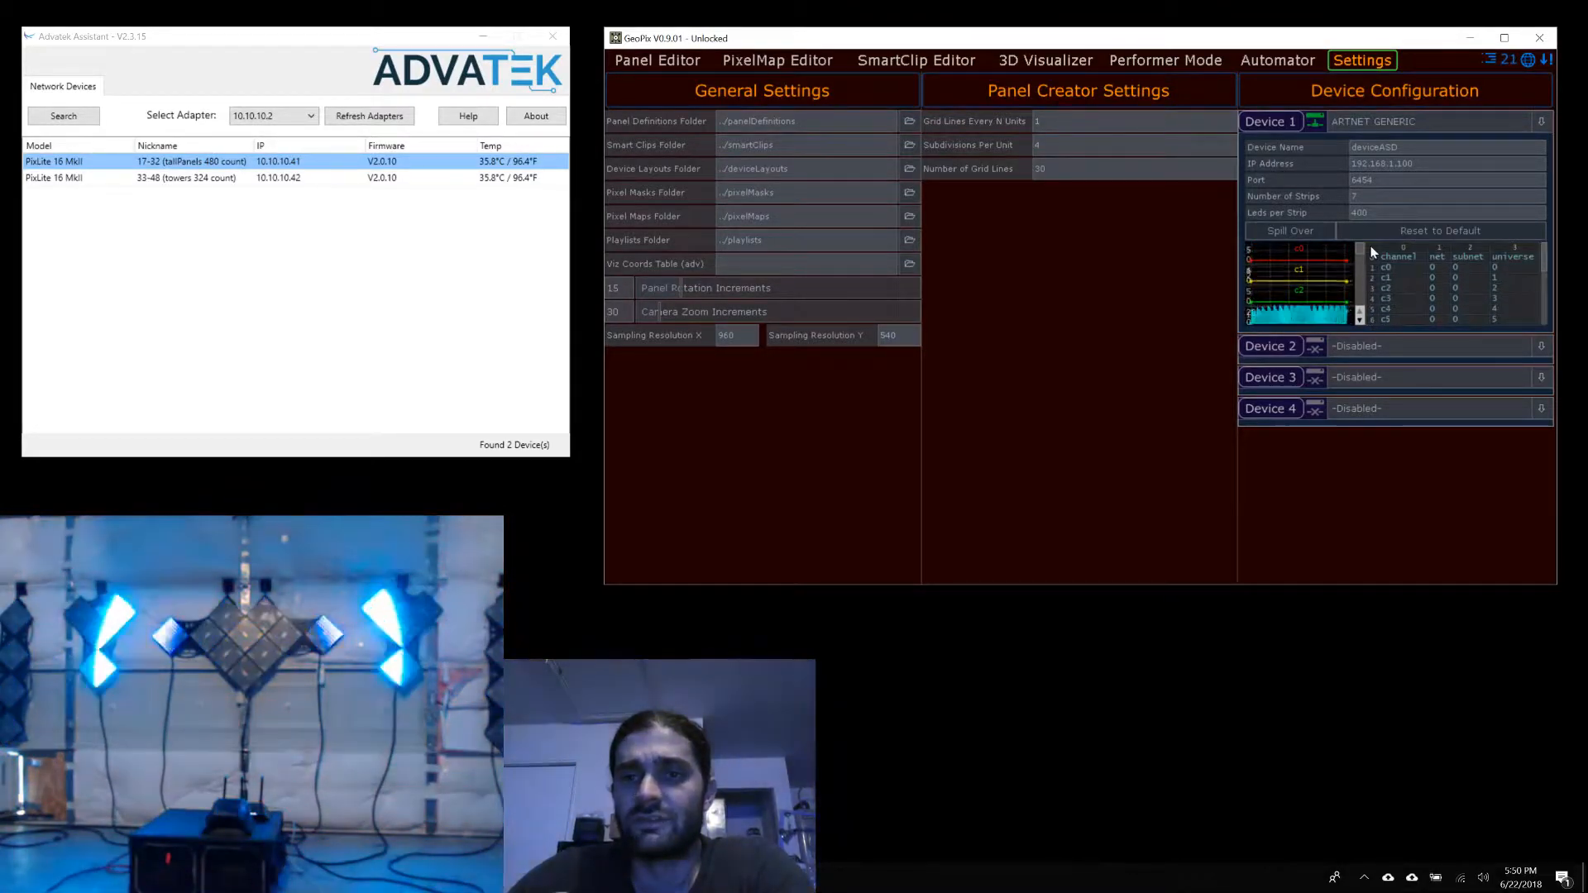
left_click_drag(1361, 247, 1369, 295)
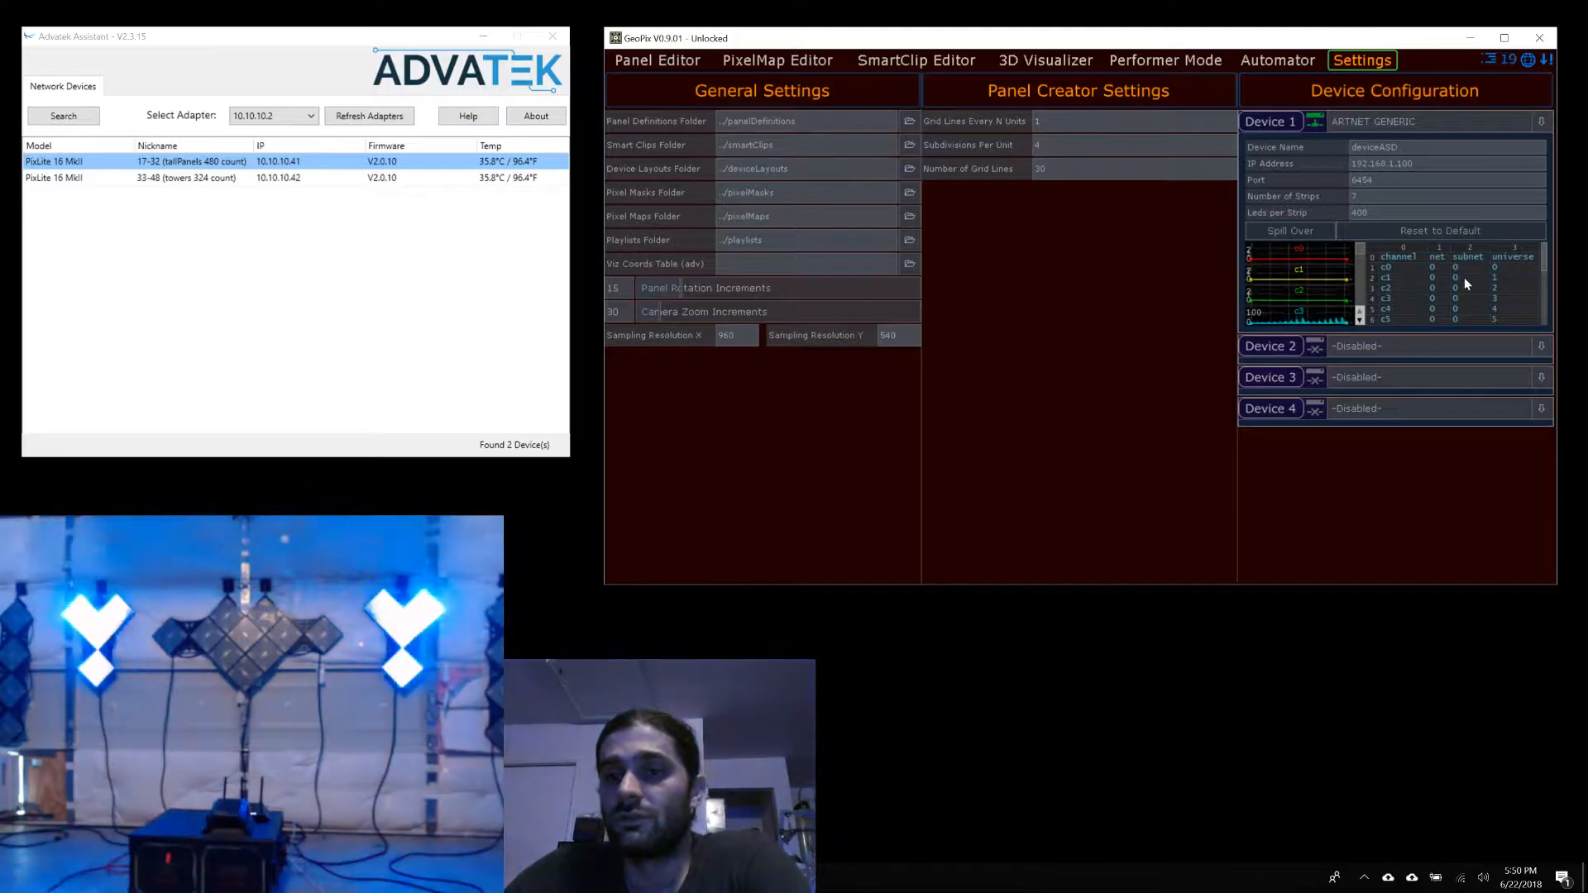
mouse_move(1545, 261)
left_mouse_down()
mouse_move(1550, 316)
mouse_move(1530, 240)
left_mouse_up()
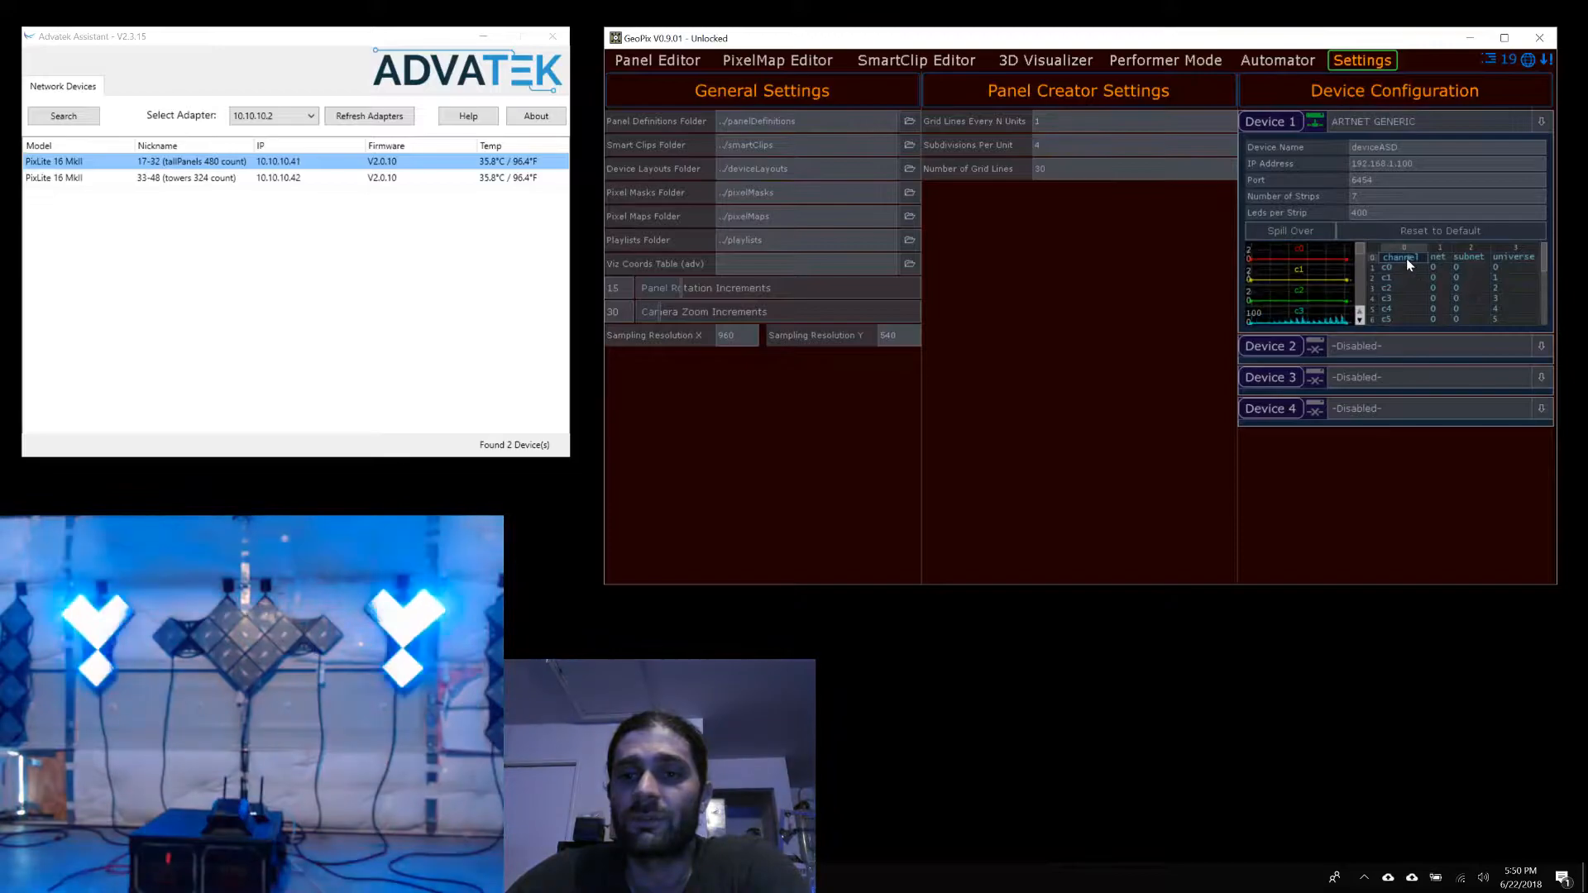
Step: Clear the channel header cell in Device 1's universe table and reset the table to its defaults
left_click(1406, 258)
key("BackSpace")
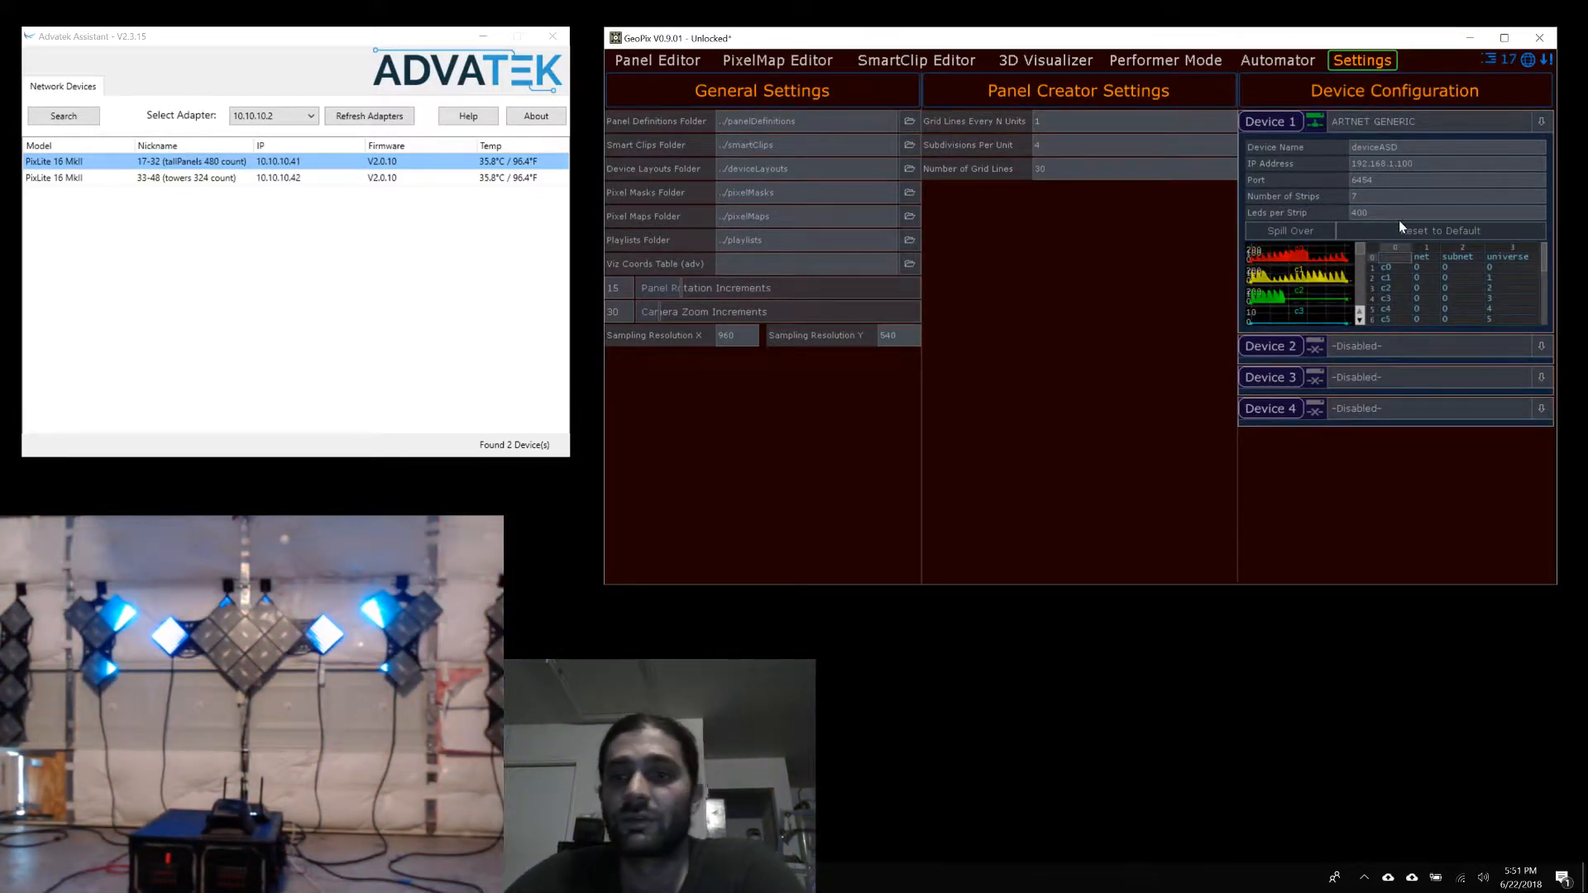
left_click(1403, 230)
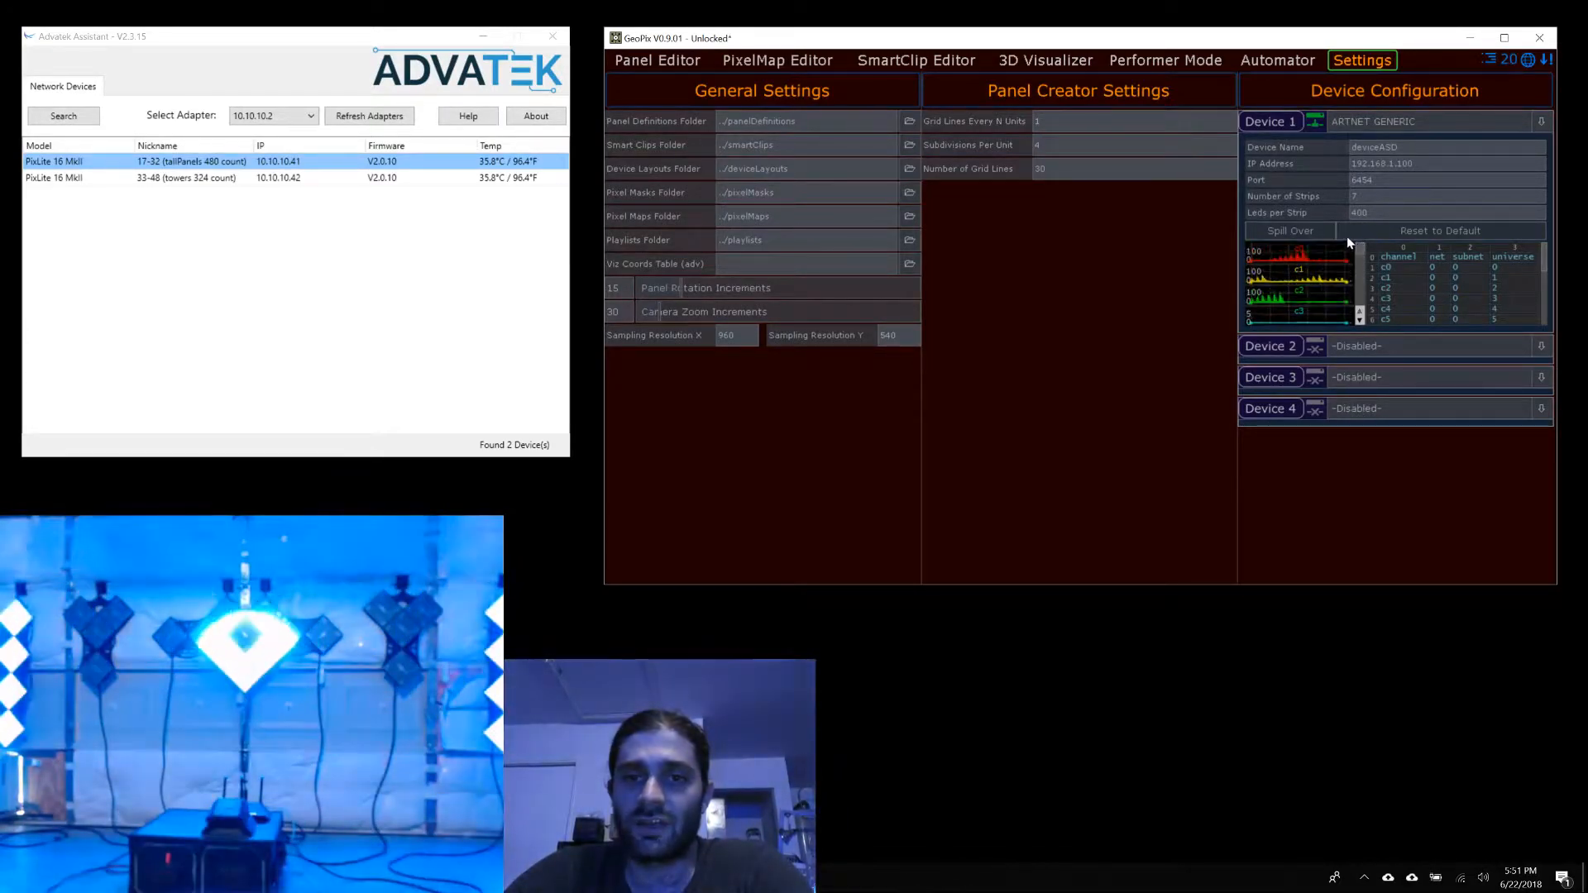
left_click(83, 168)
double_click(83, 167)
left_click_drag(250, 168, 279, 172)
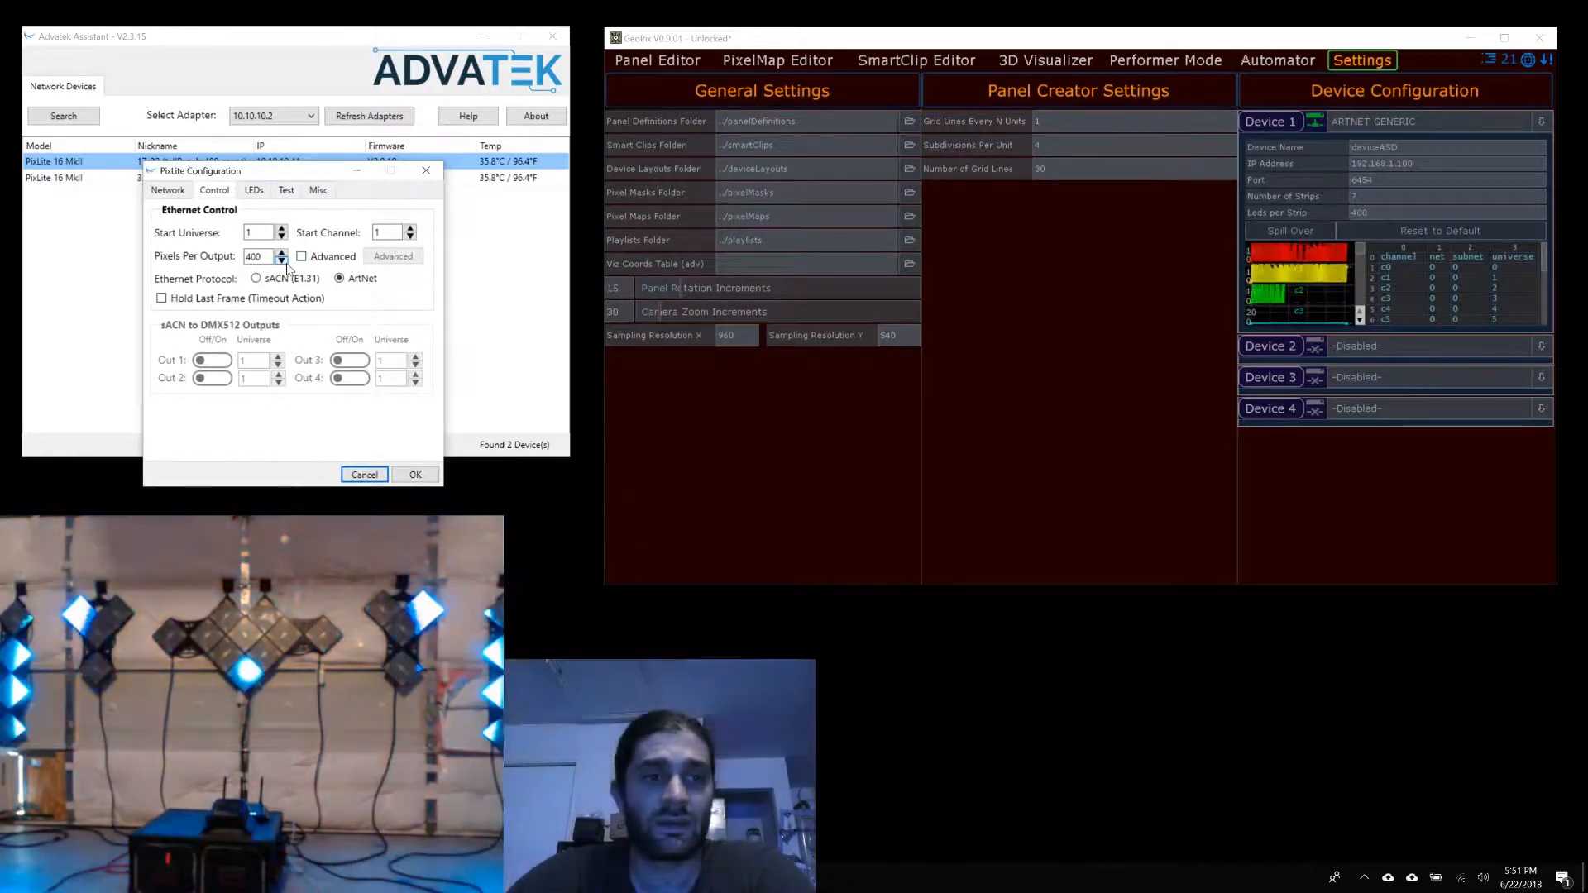
left_click(365, 474)
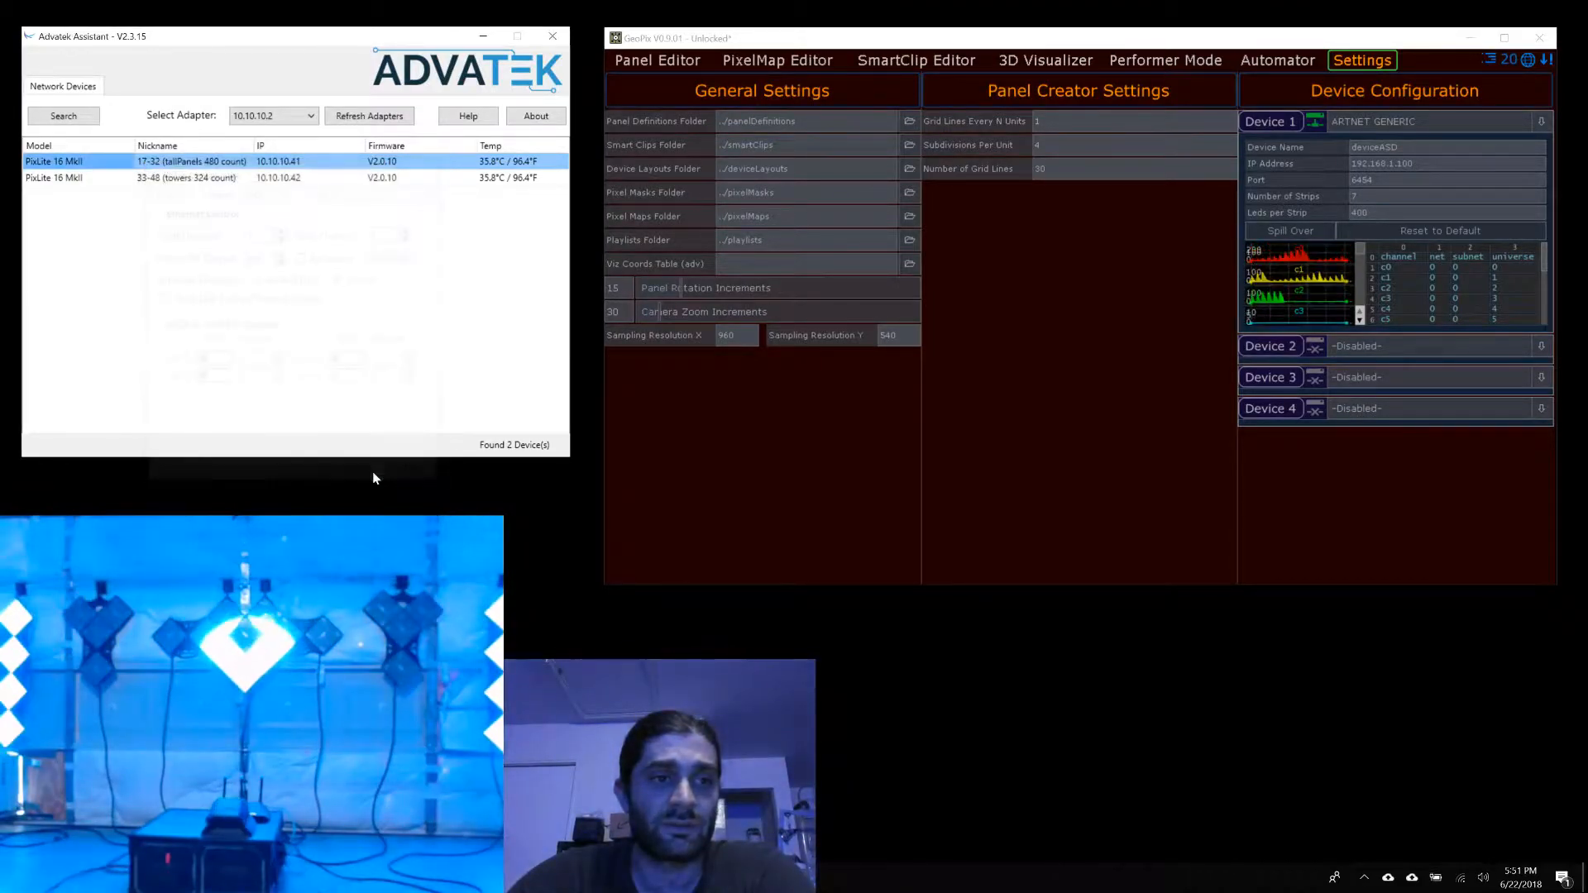
Step: Search the network for controllers in Advatek Assistant and examine the advanced output configuration of the diamonds 400count PixLite
left_click(64, 116)
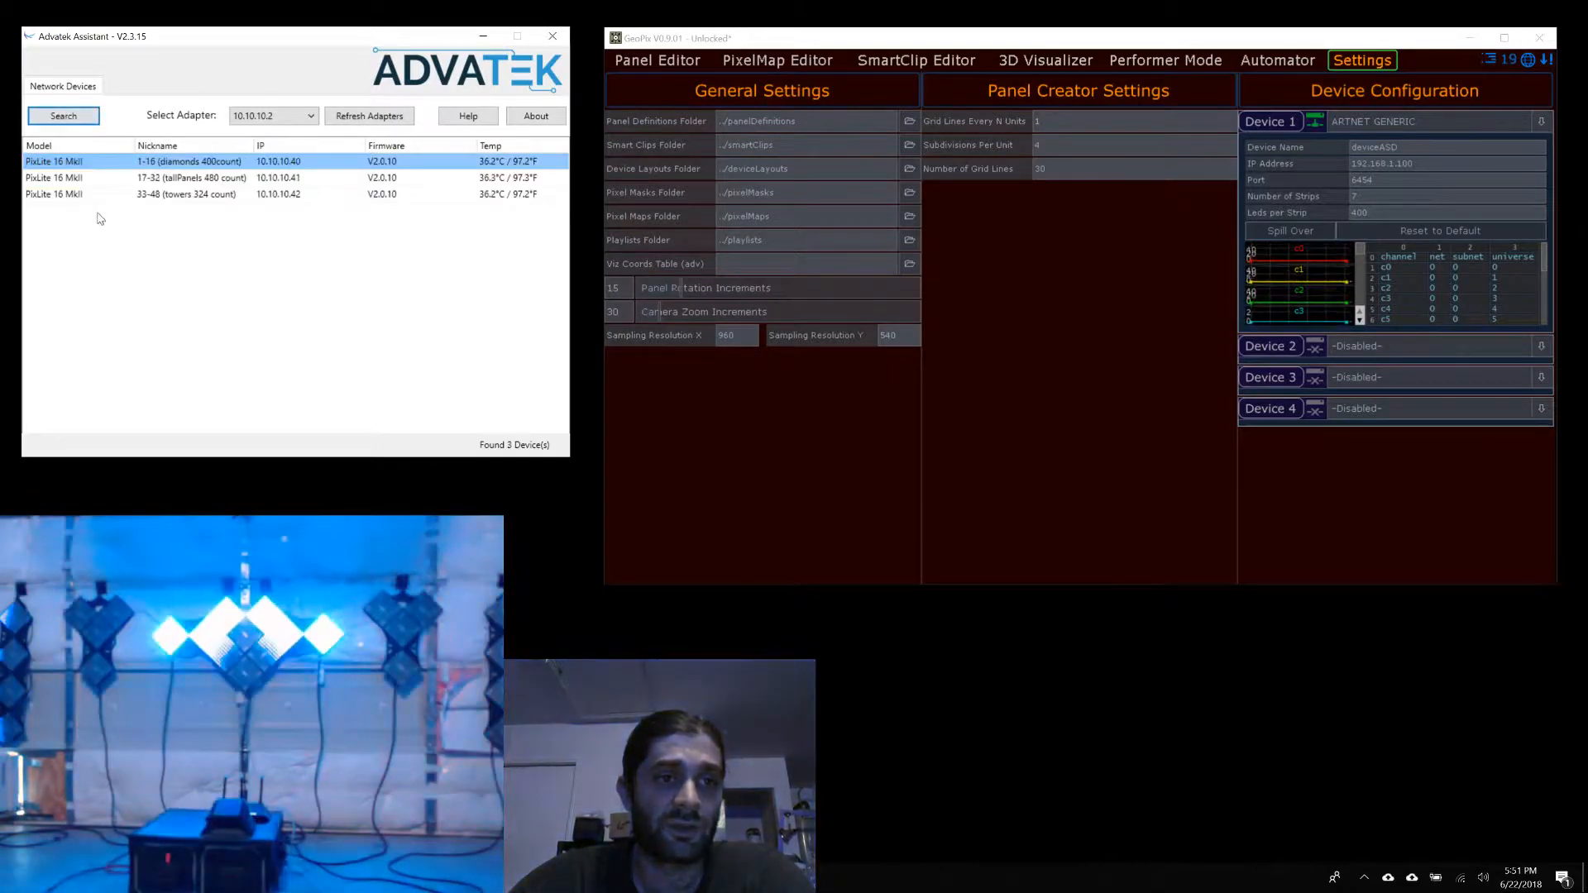
double_click(289, 161)
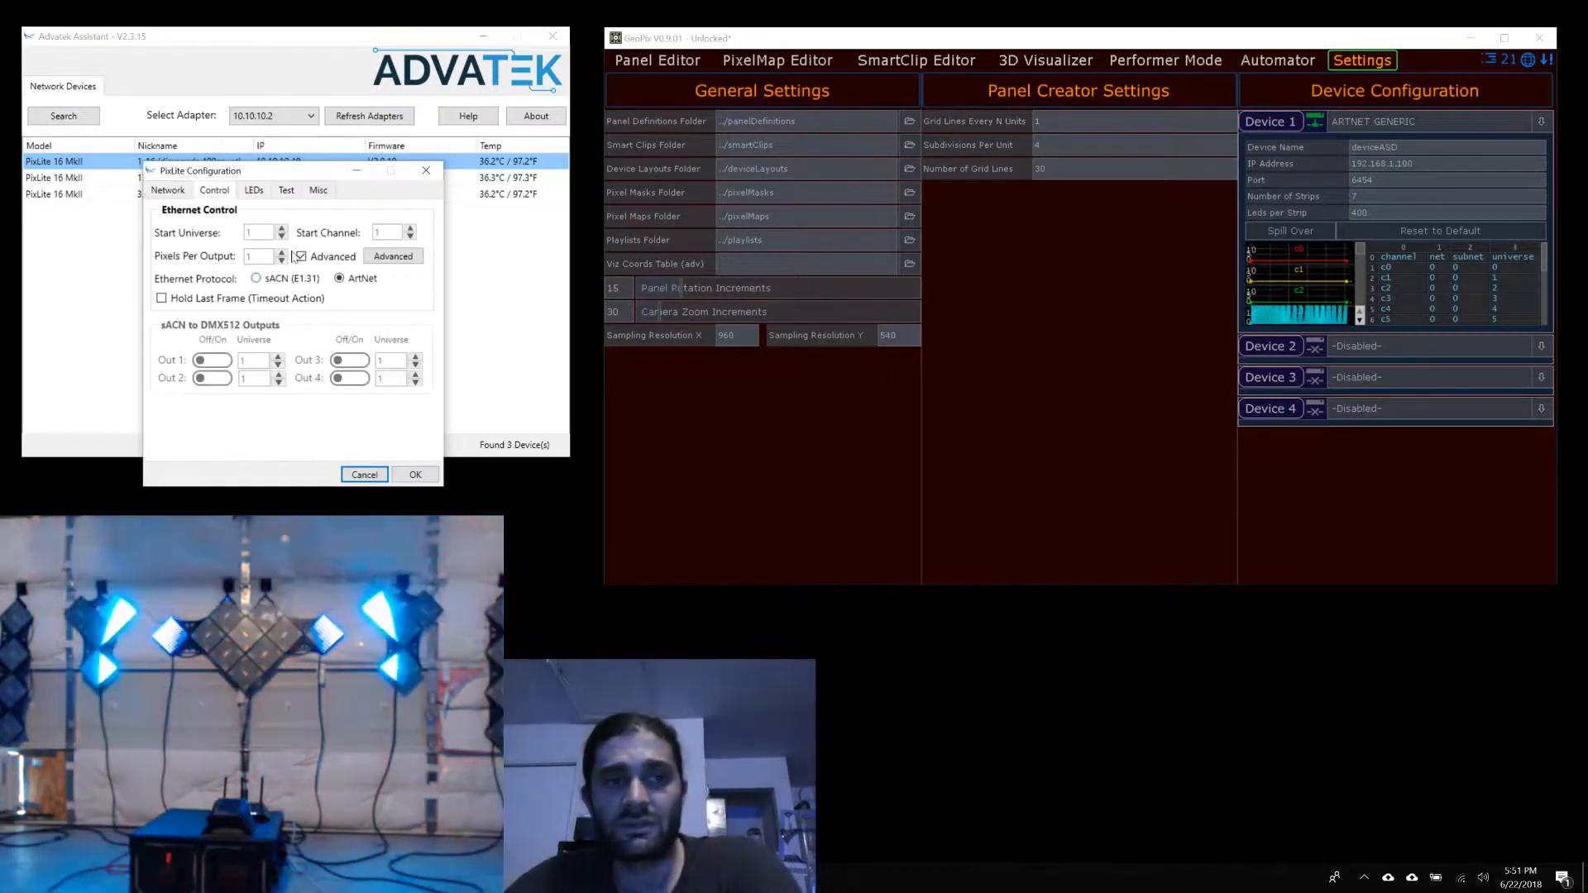
left_click_drag(291, 176, 330, 176)
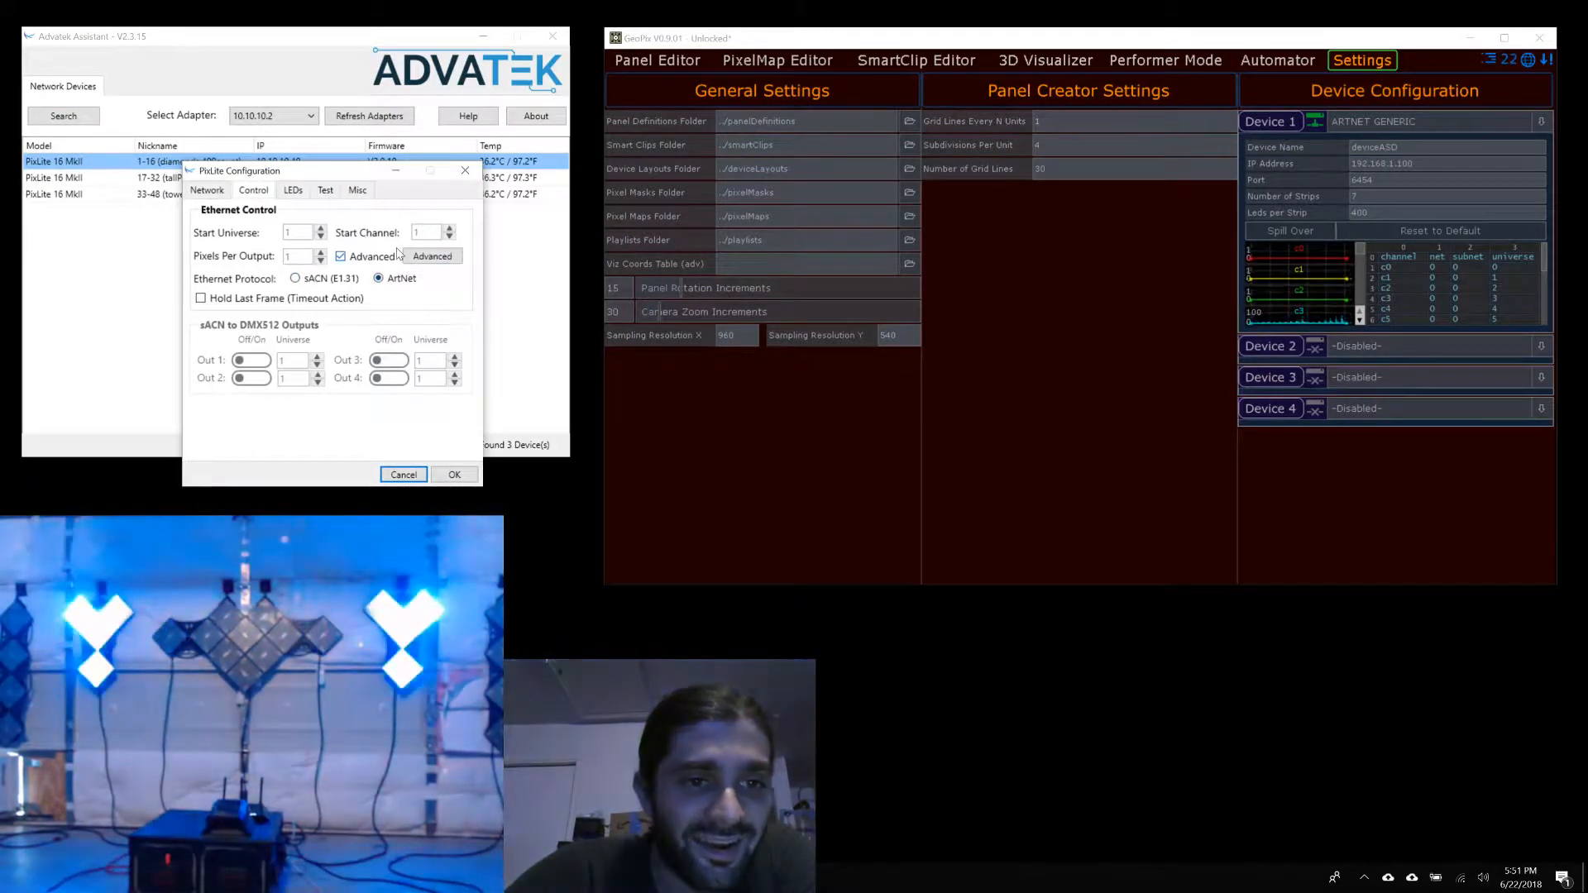
left_click(416, 258)
left_click_drag(285, 140, 294, 276)
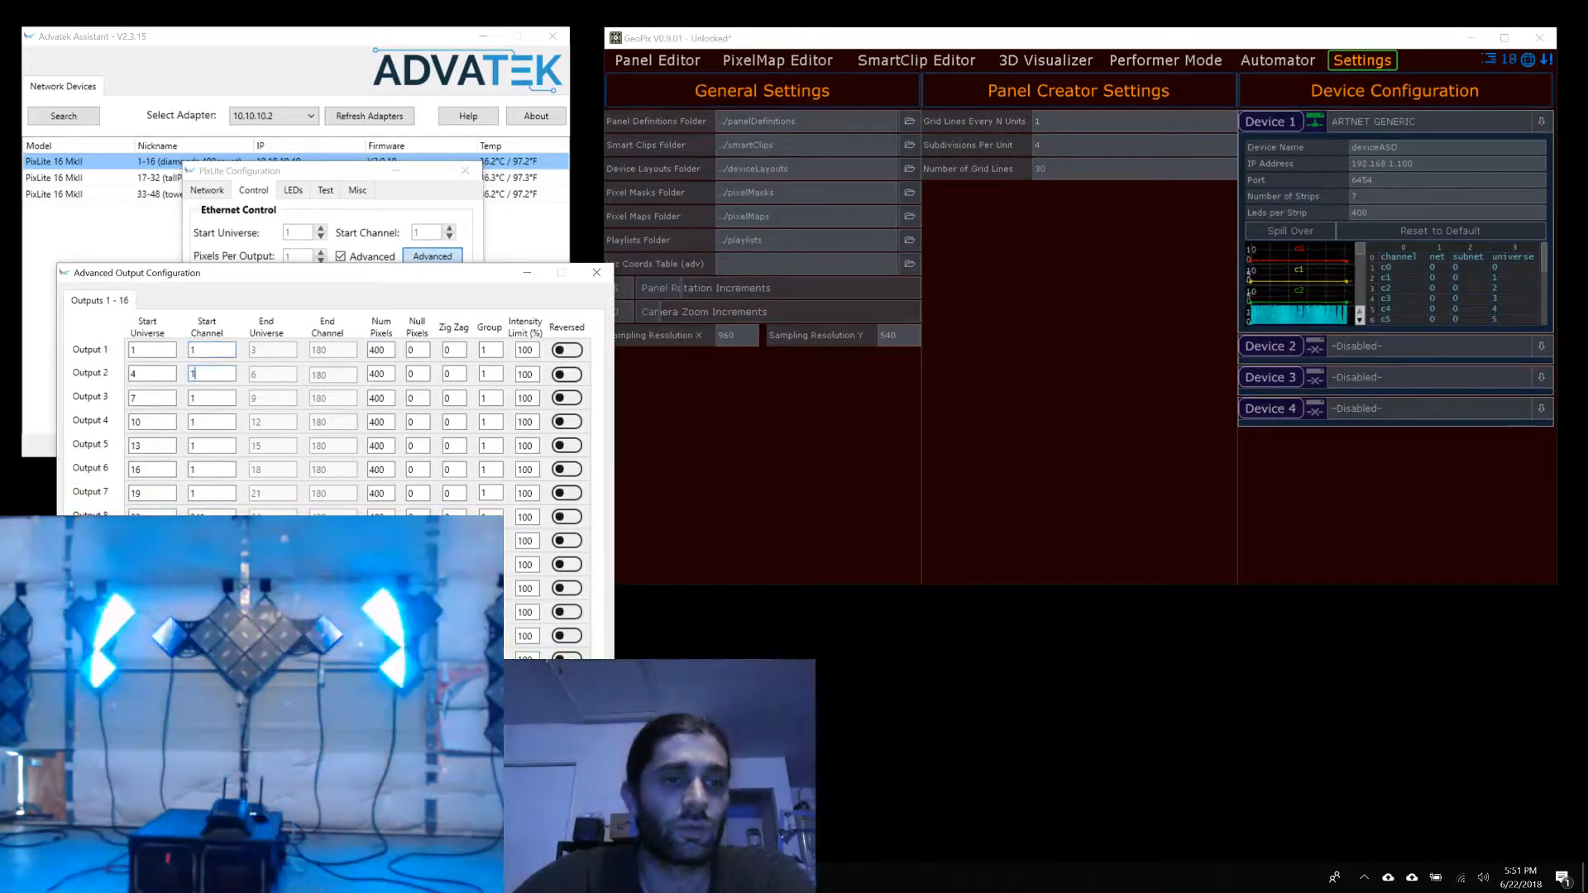
left_click_drag(157, 273, 211, 314)
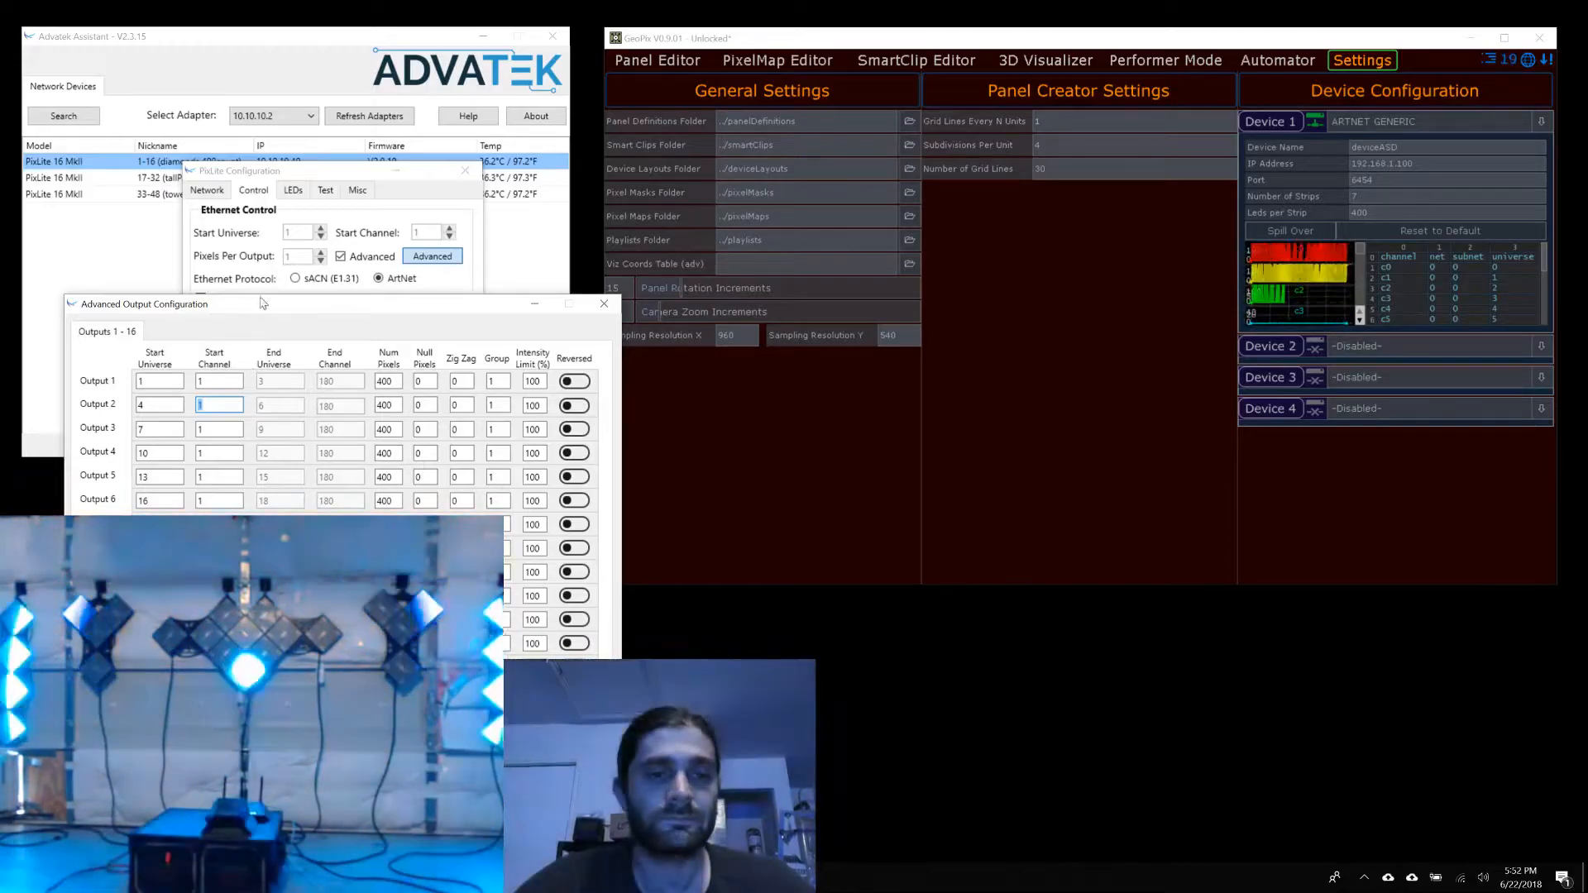
left_click_drag(256, 303, 246, 289)
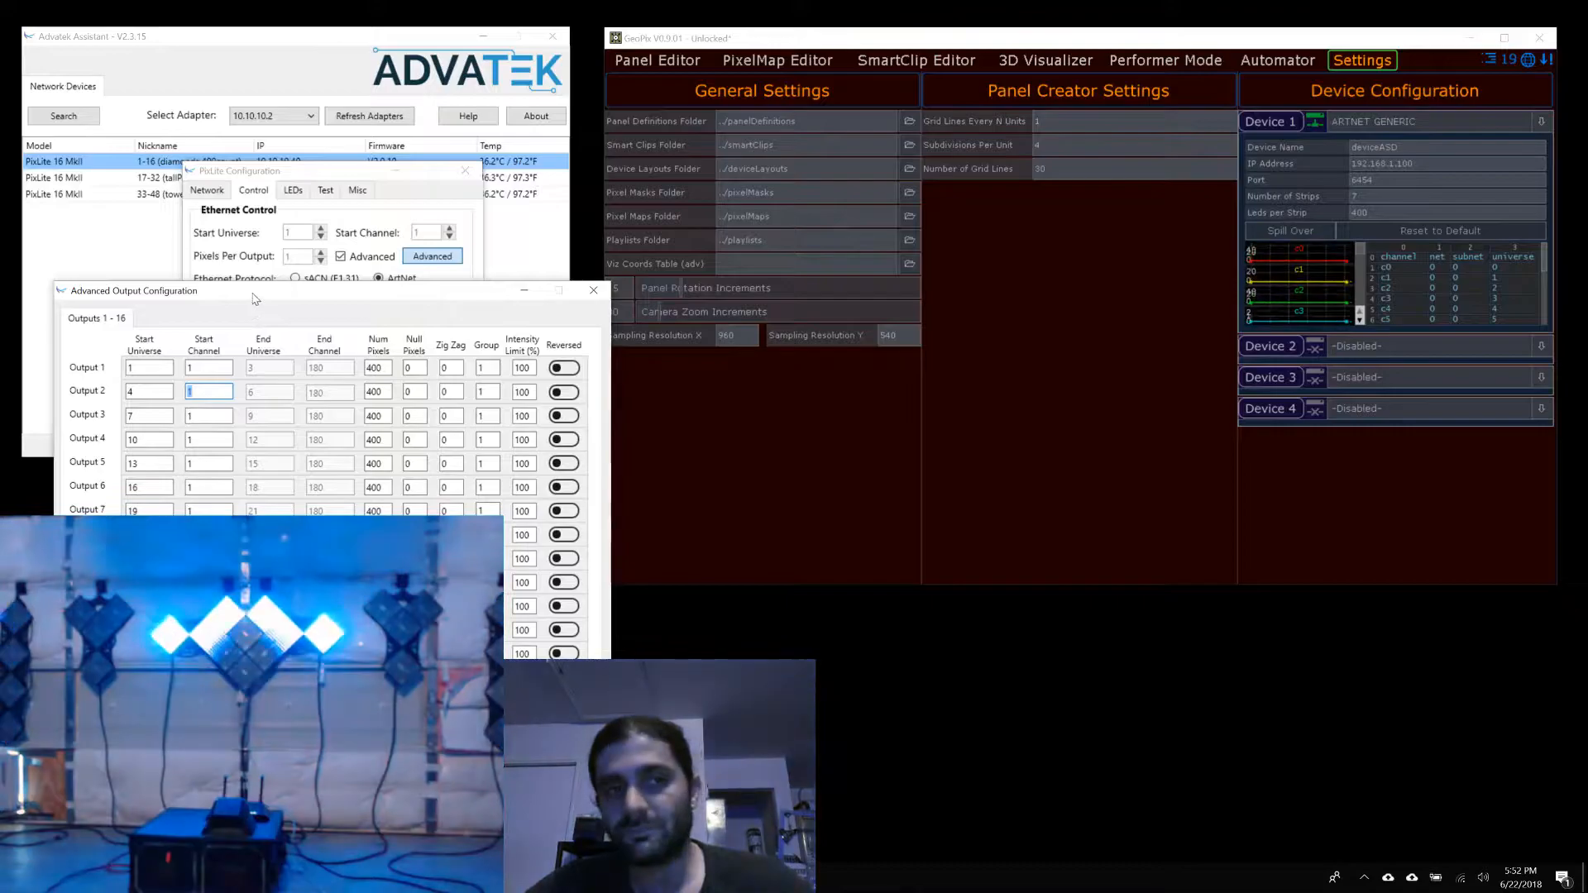
left_click_drag(252, 291, 319, 259)
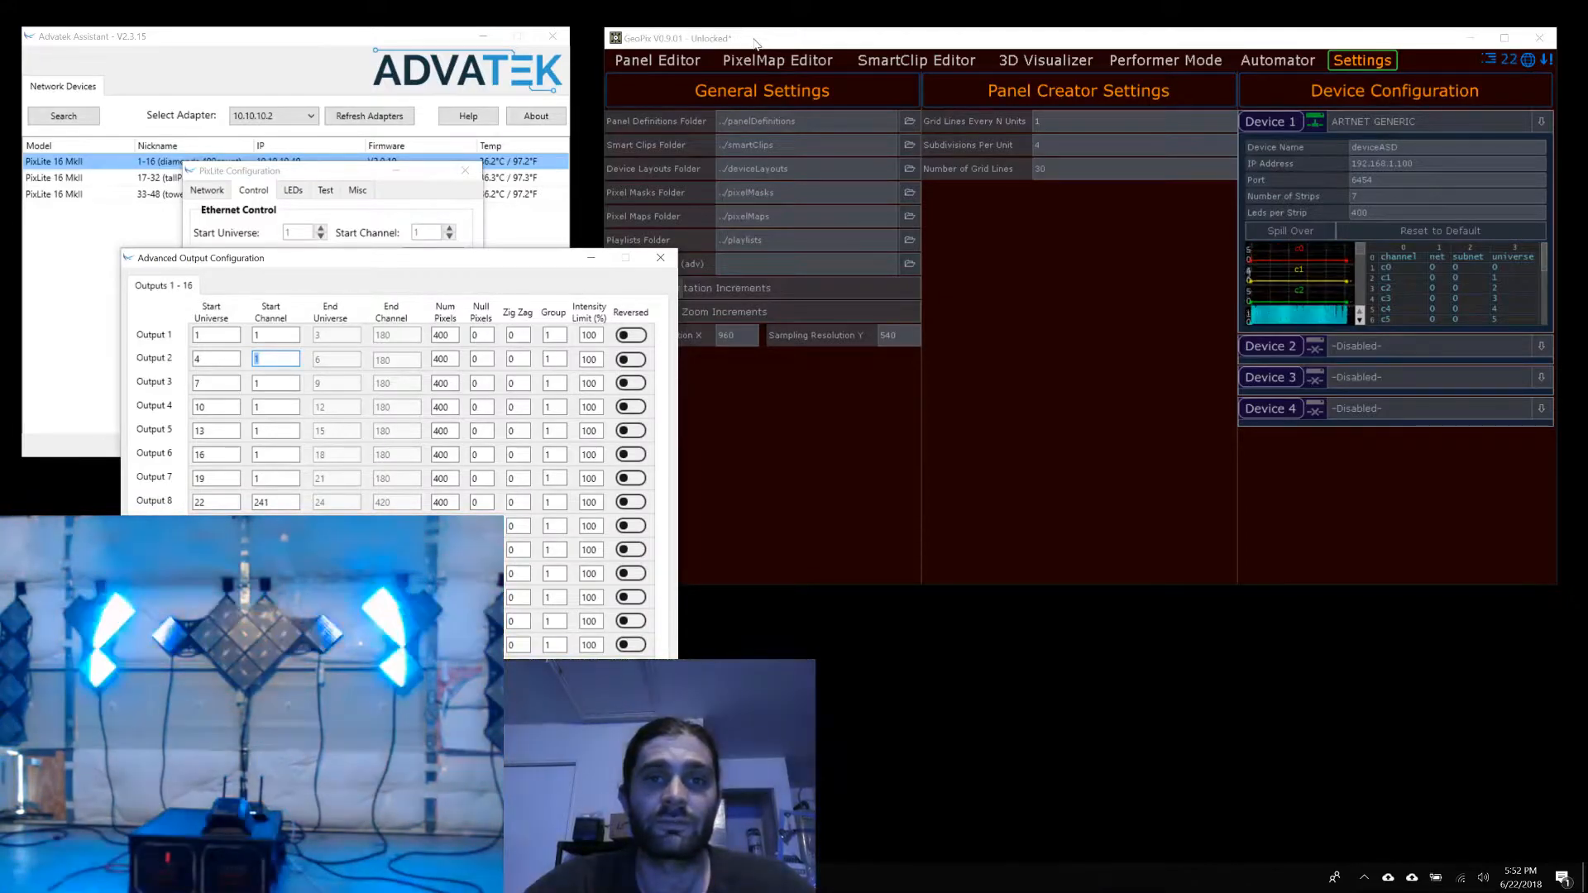
Step: Switch to GeoPix and enable Spill Over for Device 1
left_click(755, 42)
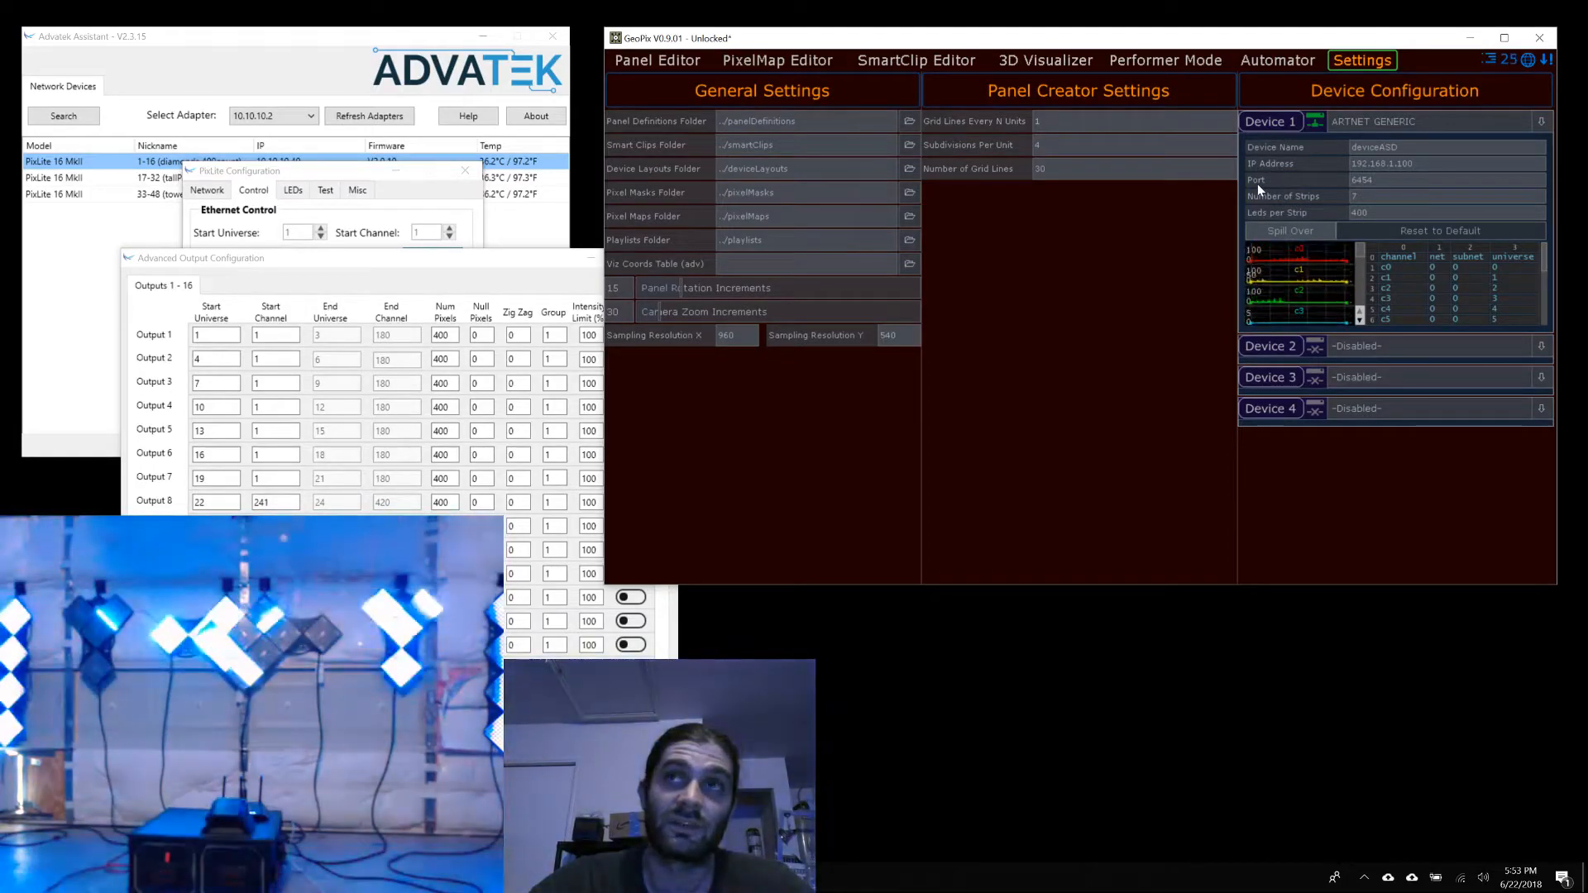
Step: In Advatek Assistant, make the diamonds controller's outputs run consecutively from universe 1, channel 1, and apply the configuration
left_click_drag(330, 272, 357, 279)
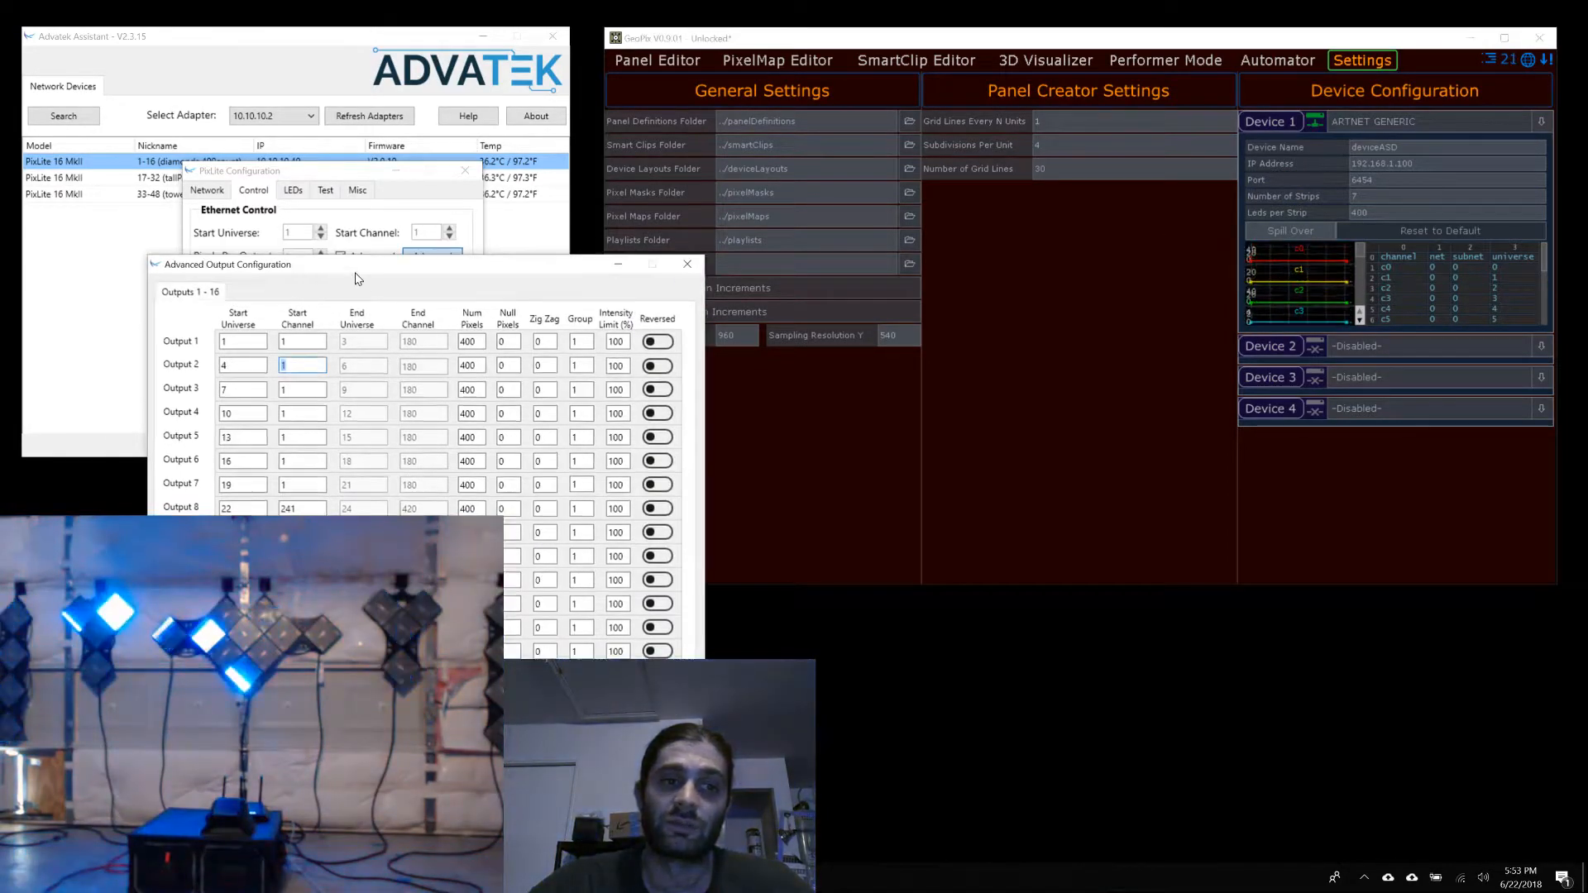
left_click(687, 265)
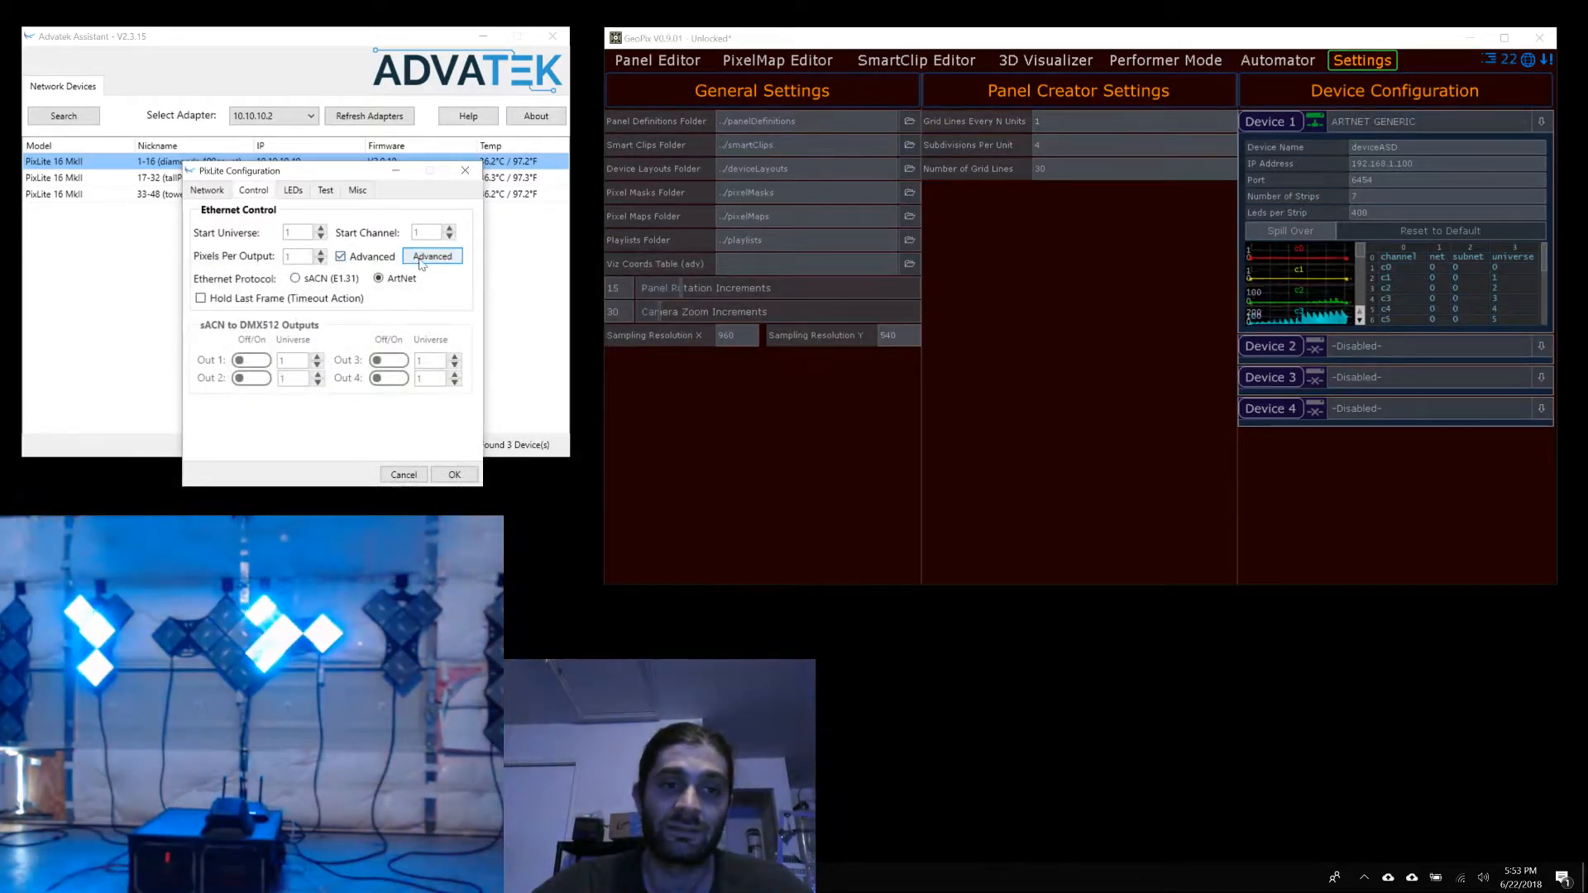
left_click(432, 257)
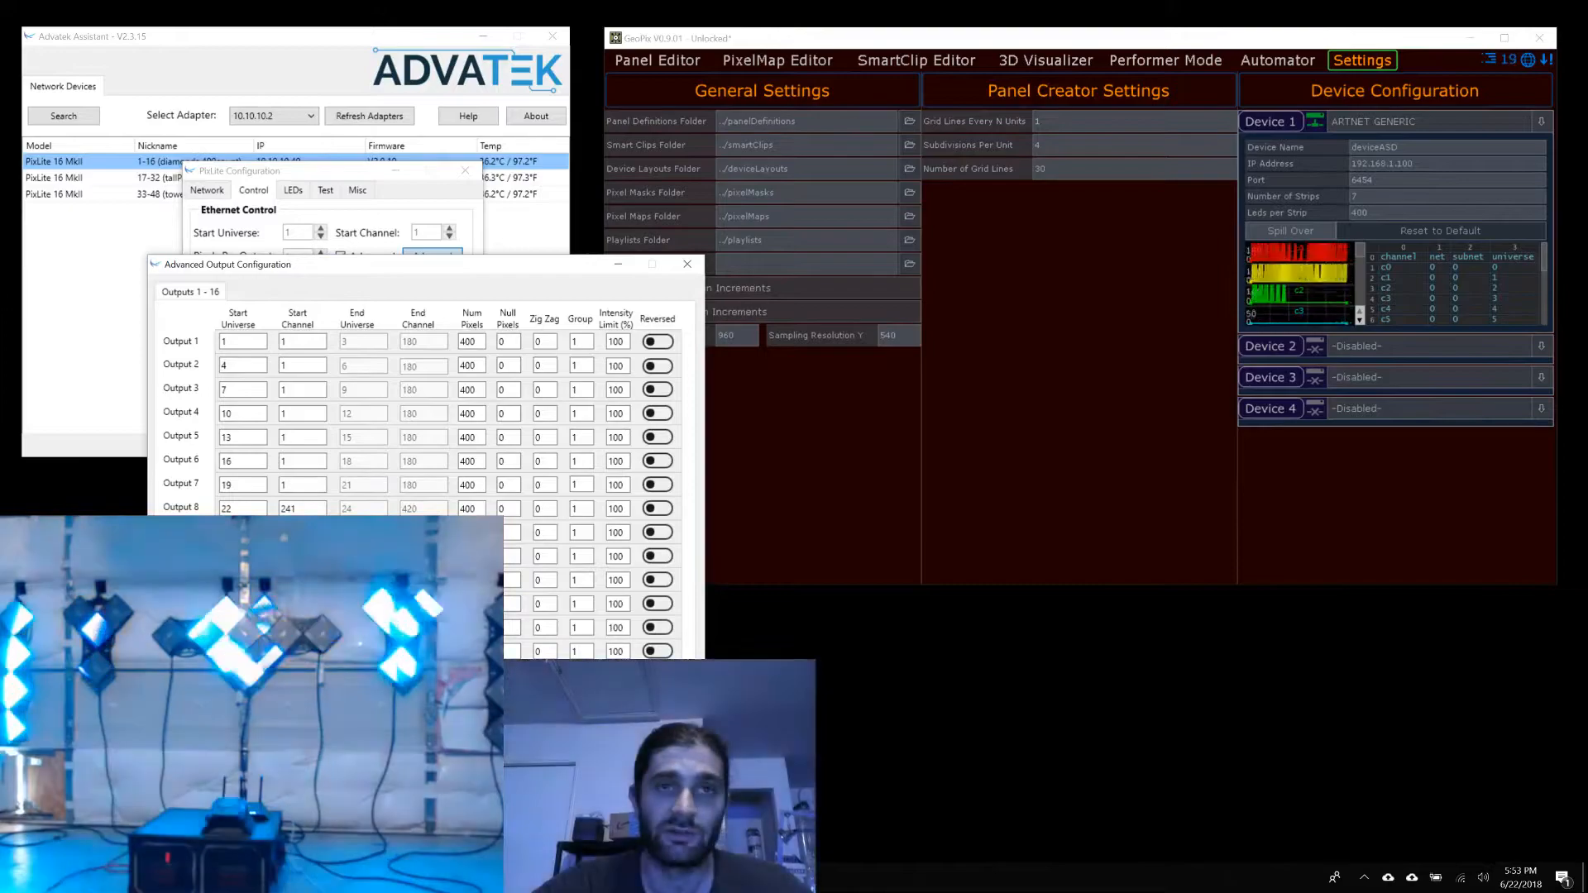
left_click(223, 732)
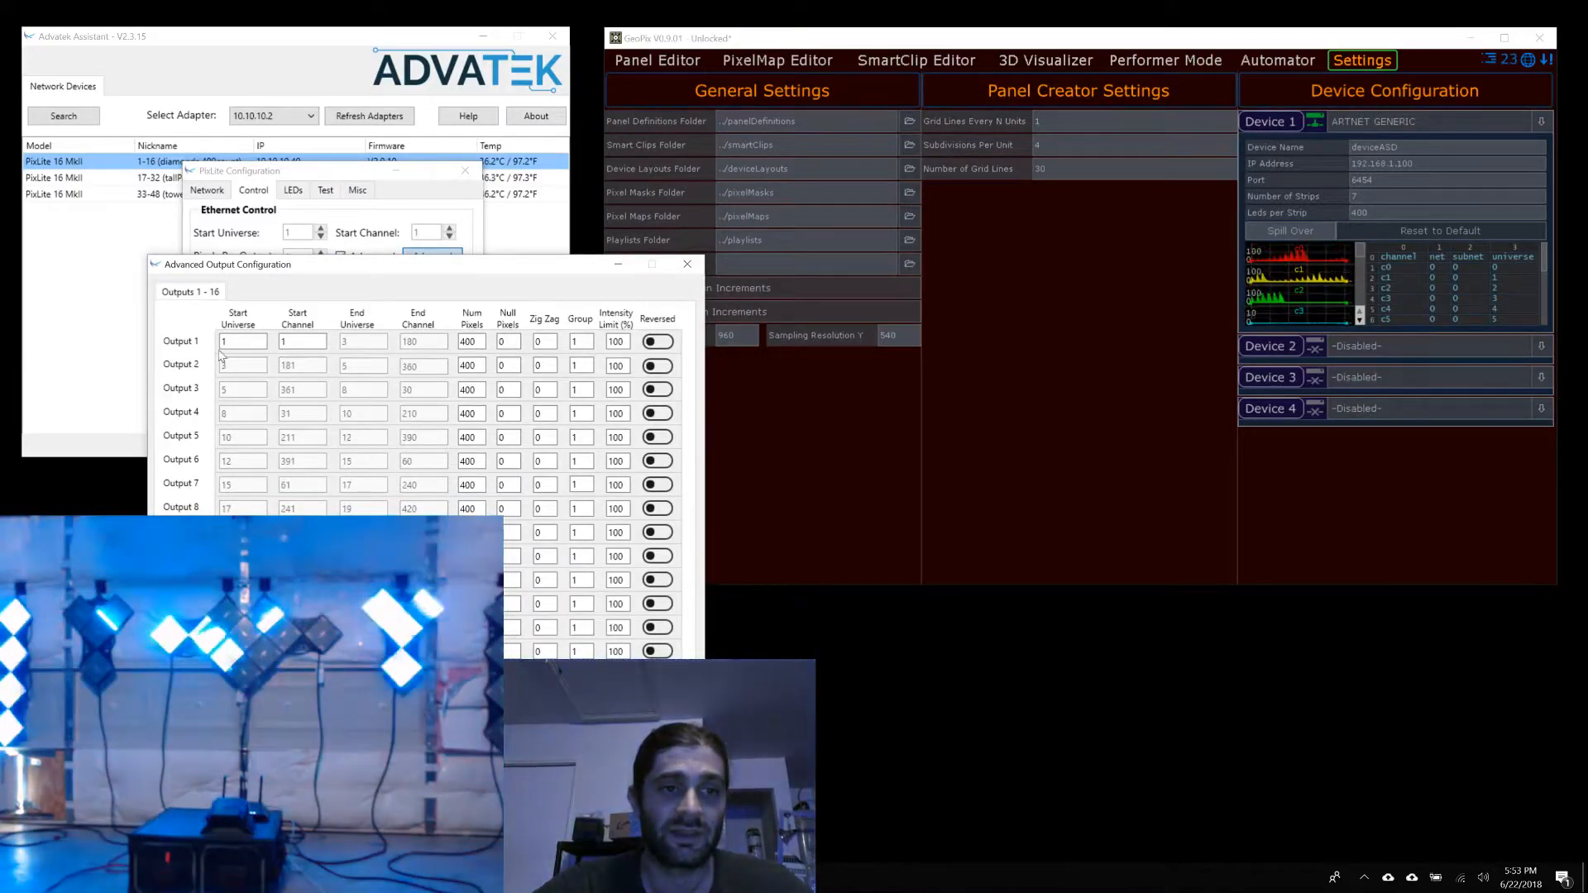
double_click(230, 342)
double_click(291, 342)
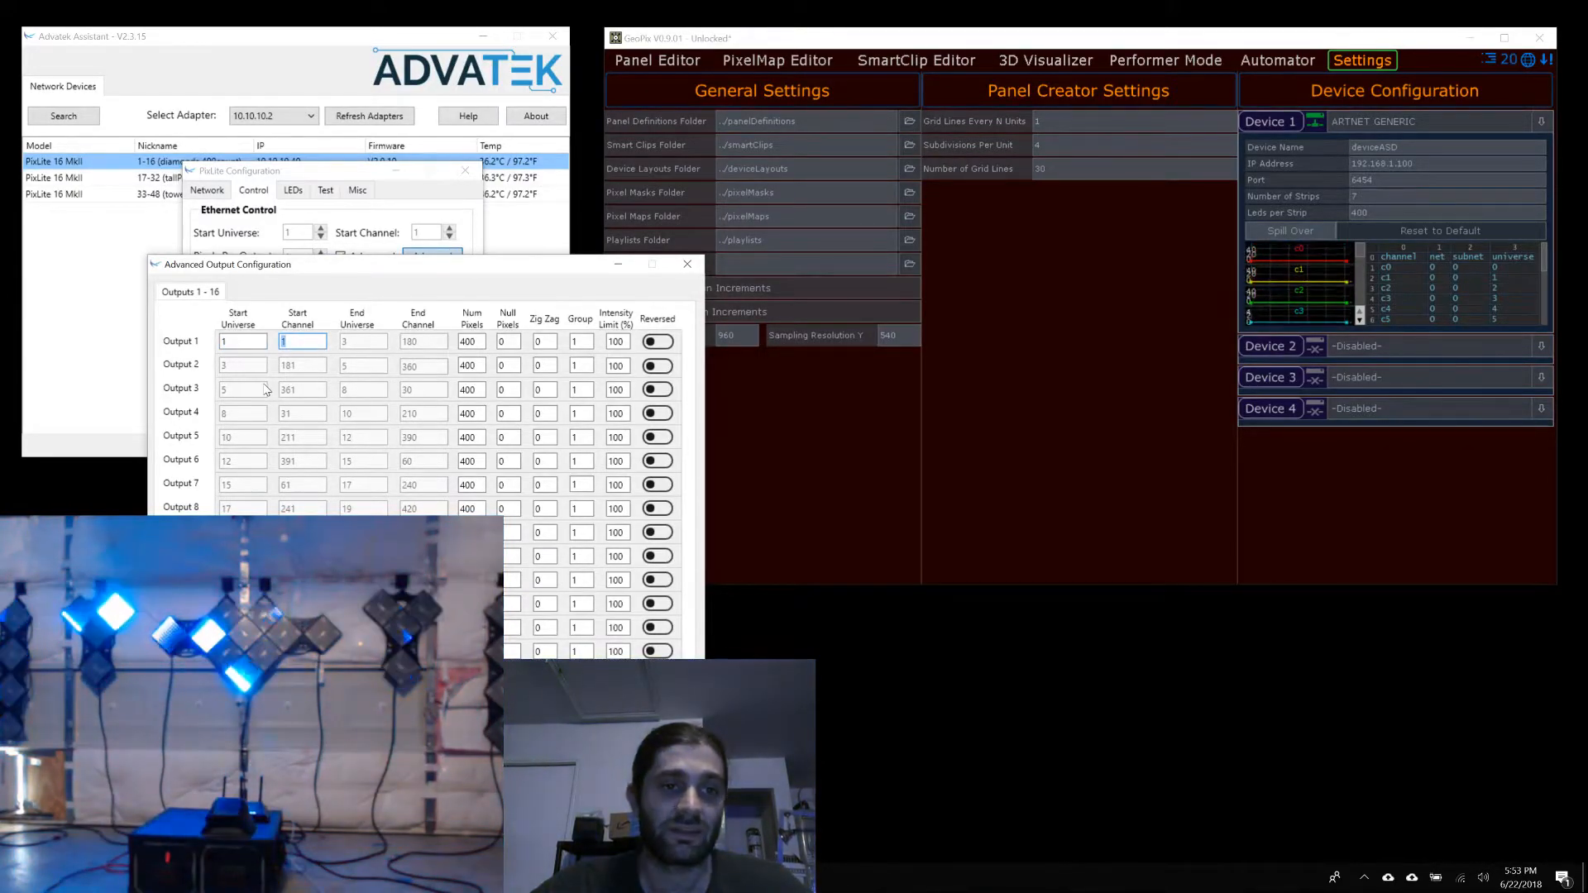
left_click_drag(275, 266, 287, 268)
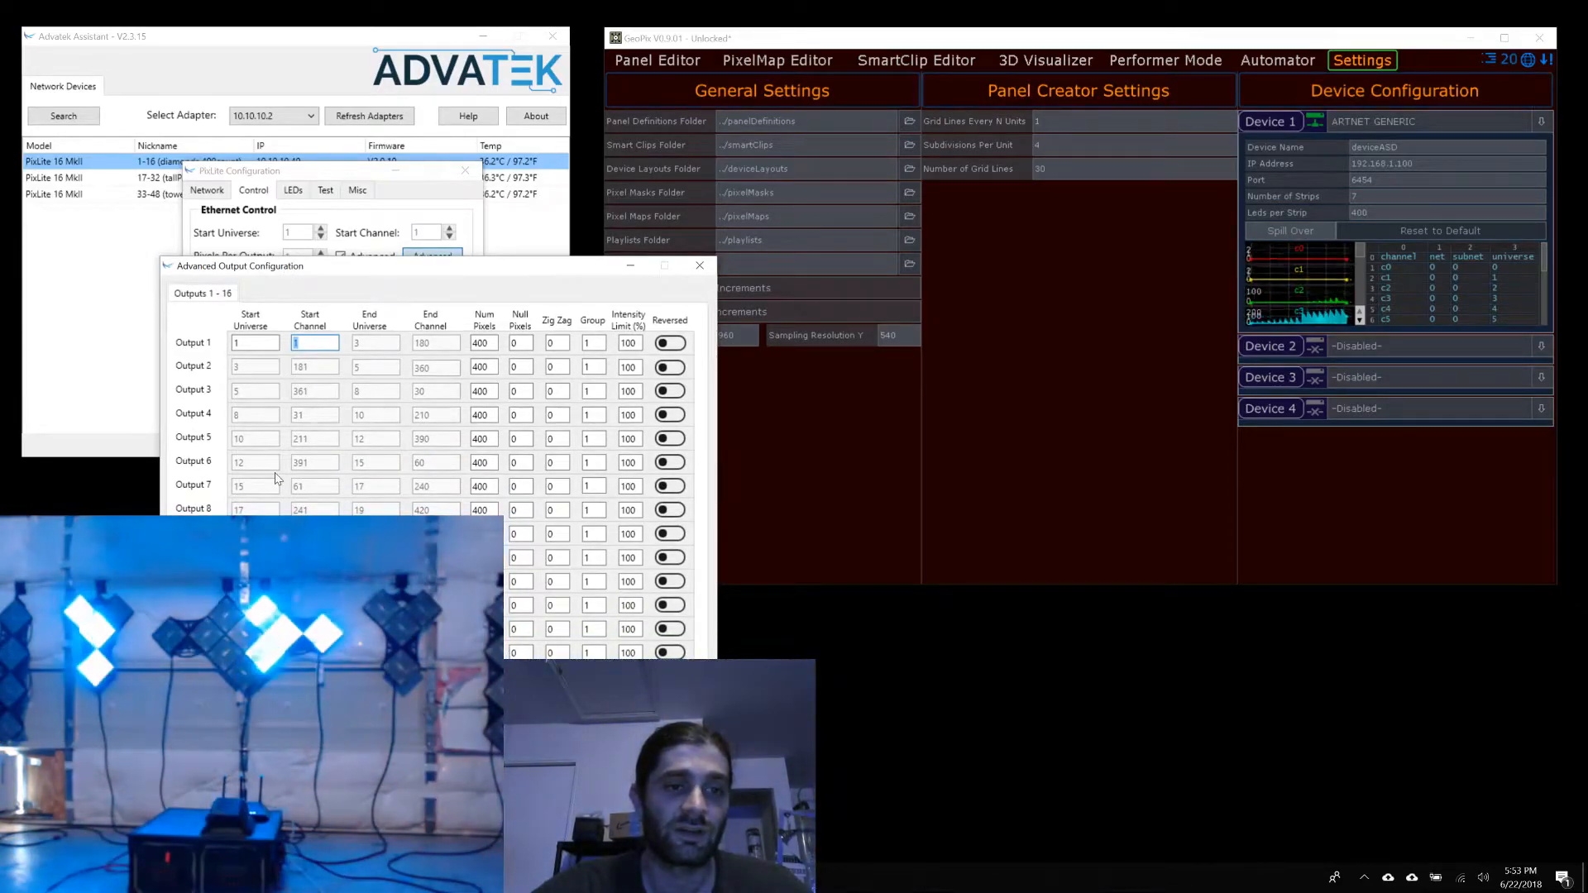
left_click_drag(316, 272, 295, 374)
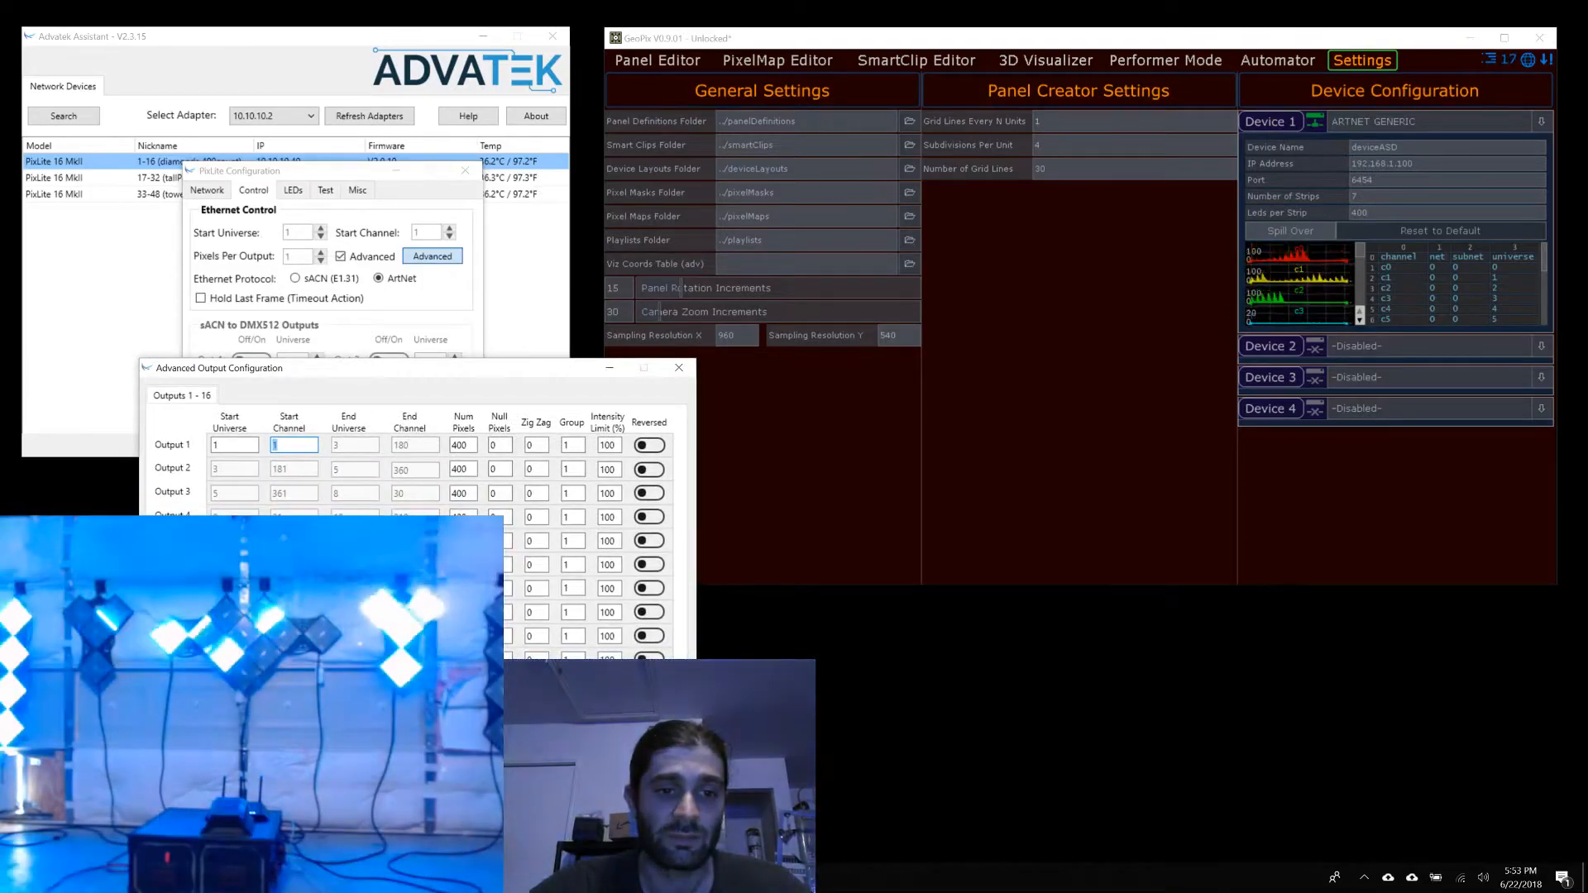
left_click(660, 834)
left_click(442, 474)
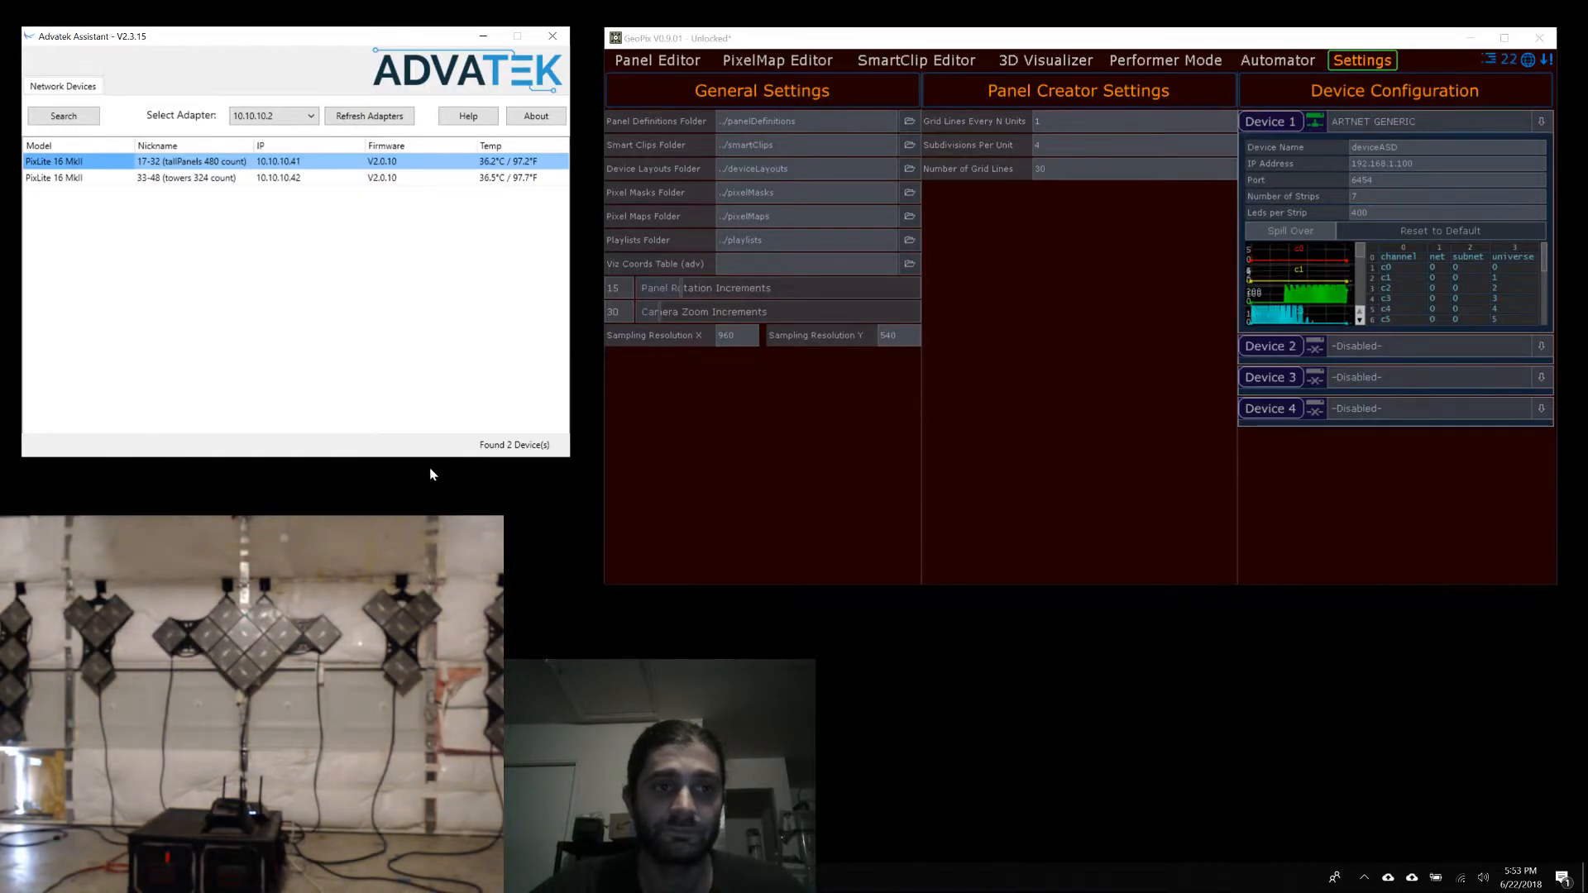
Step: Search for the controllers again and check the diamonds controller's advanced output configuration
left_click(64, 121)
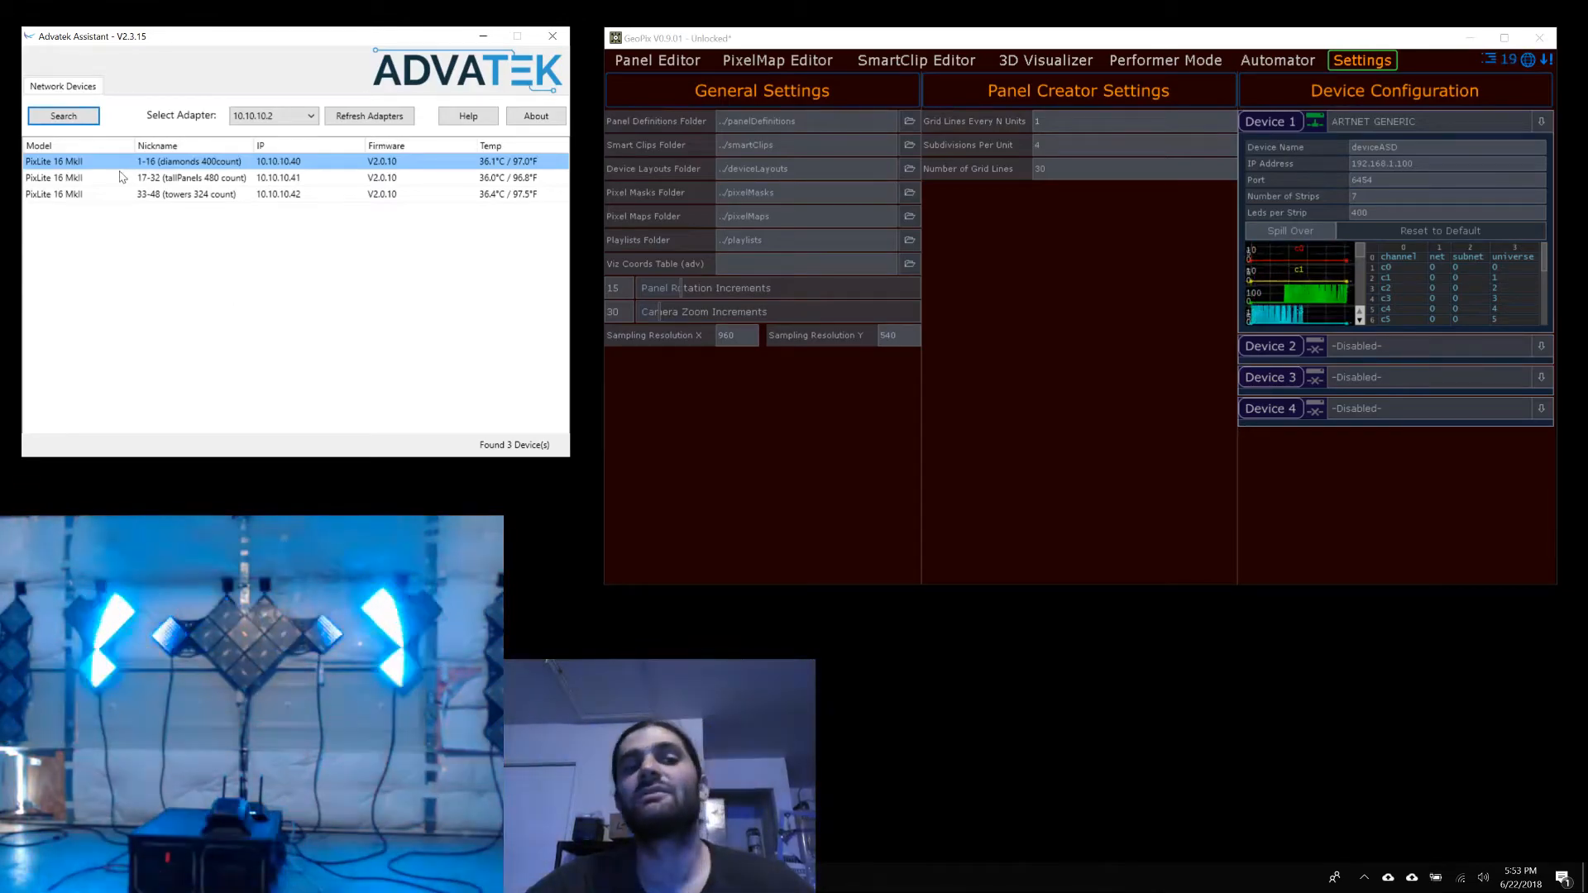
left_click(116, 166)
double_click(115, 166)
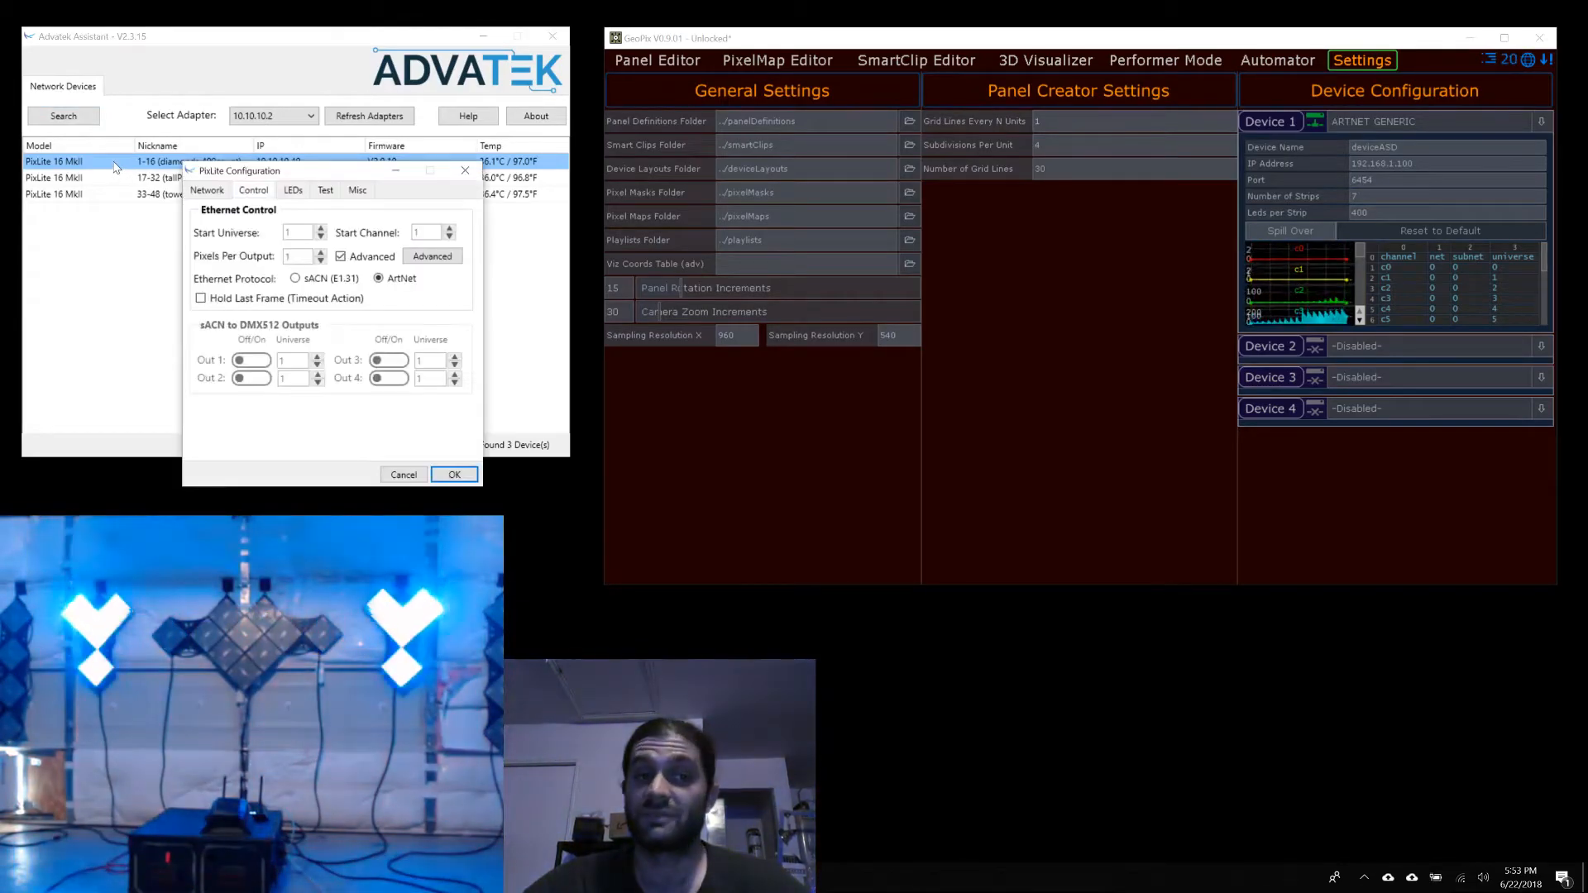
left_click(431, 256)
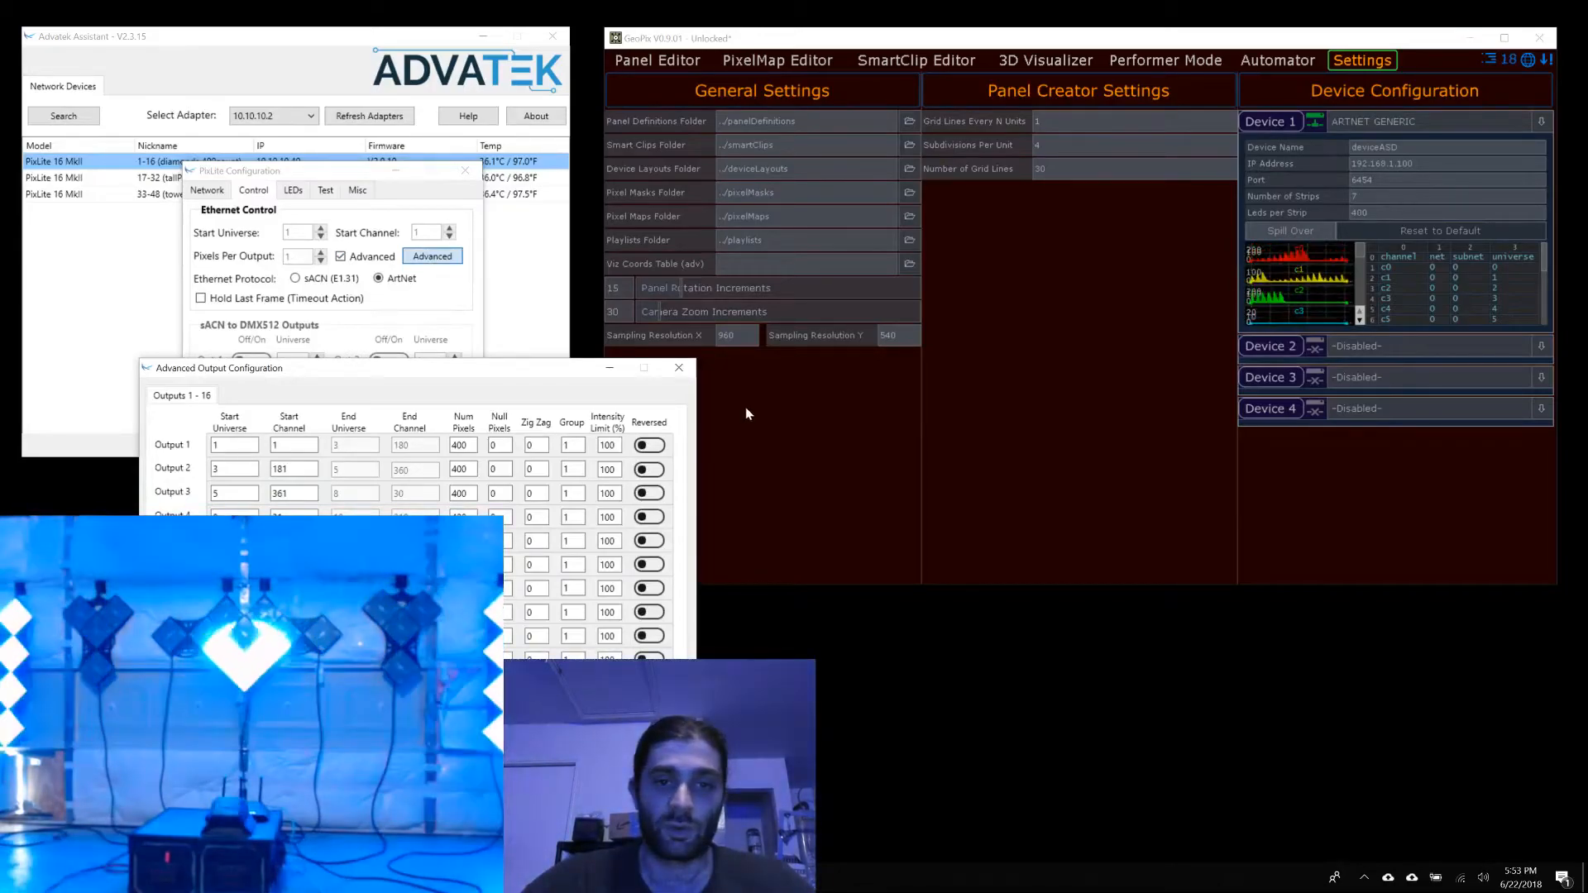
left_click(682, 368)
Step: Turn off advanced output addressing on the diamonds controller, set 400 pixels per output, and apply the configuration
left_click(341, 257)
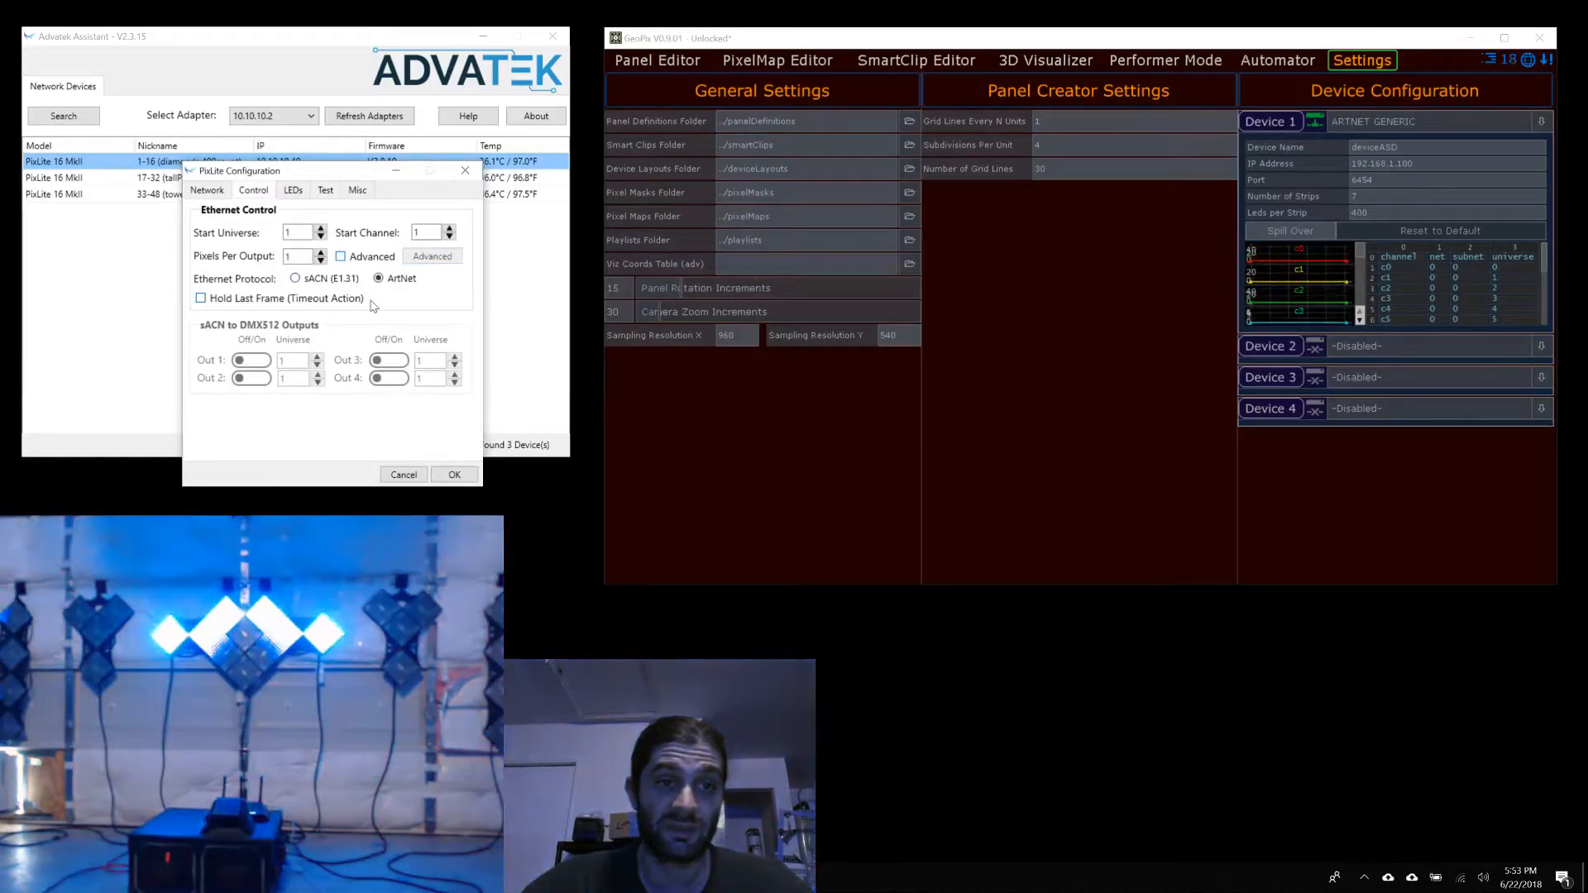
left_click(288, 232)
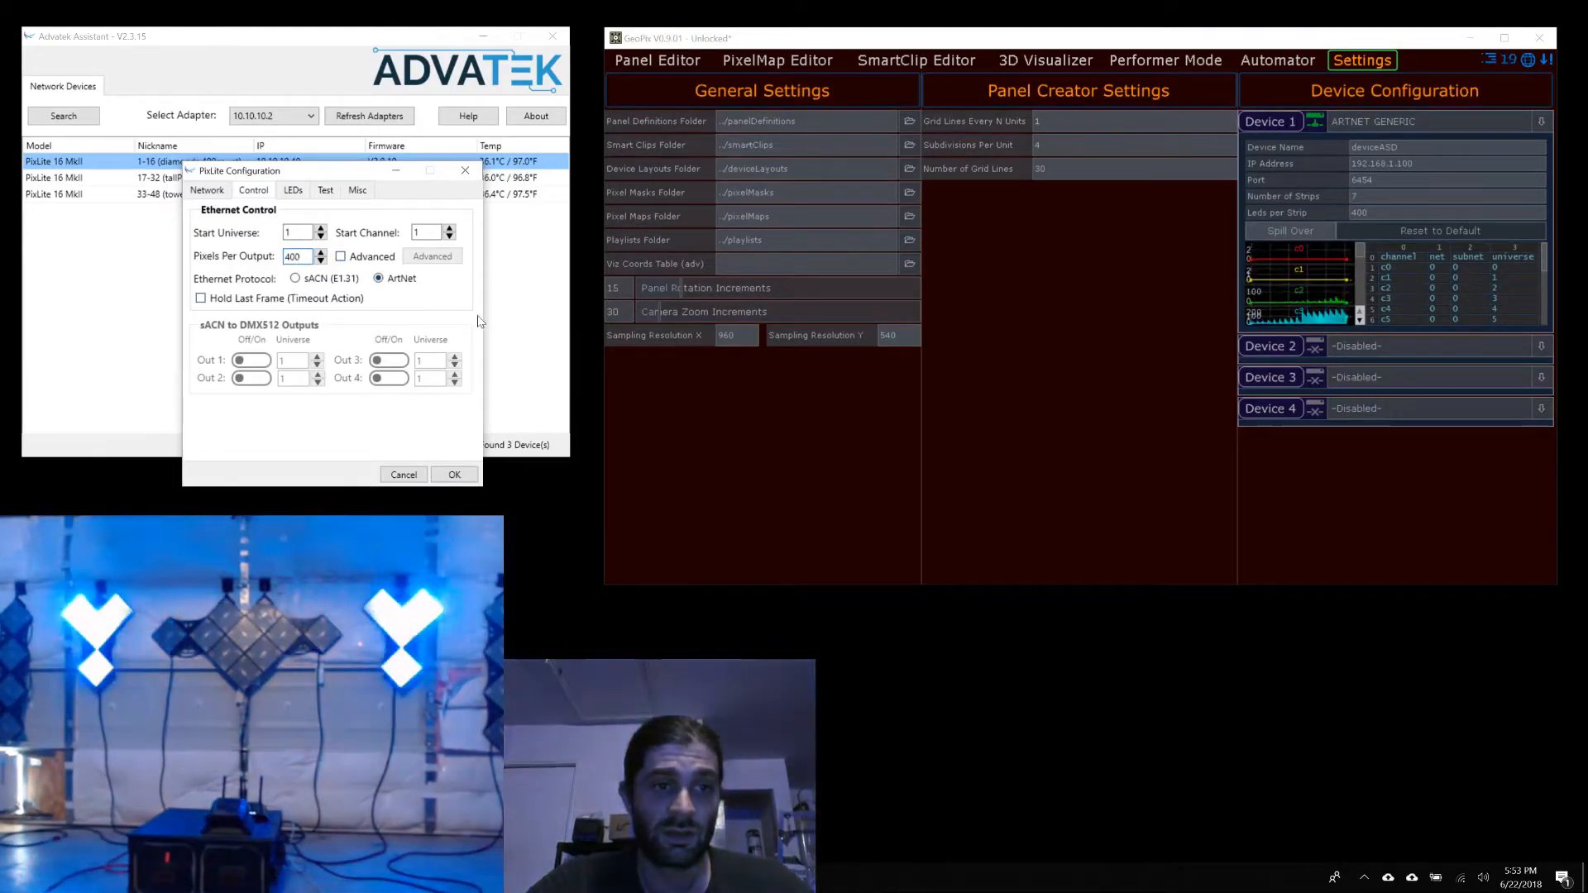
left_click(454, 474)
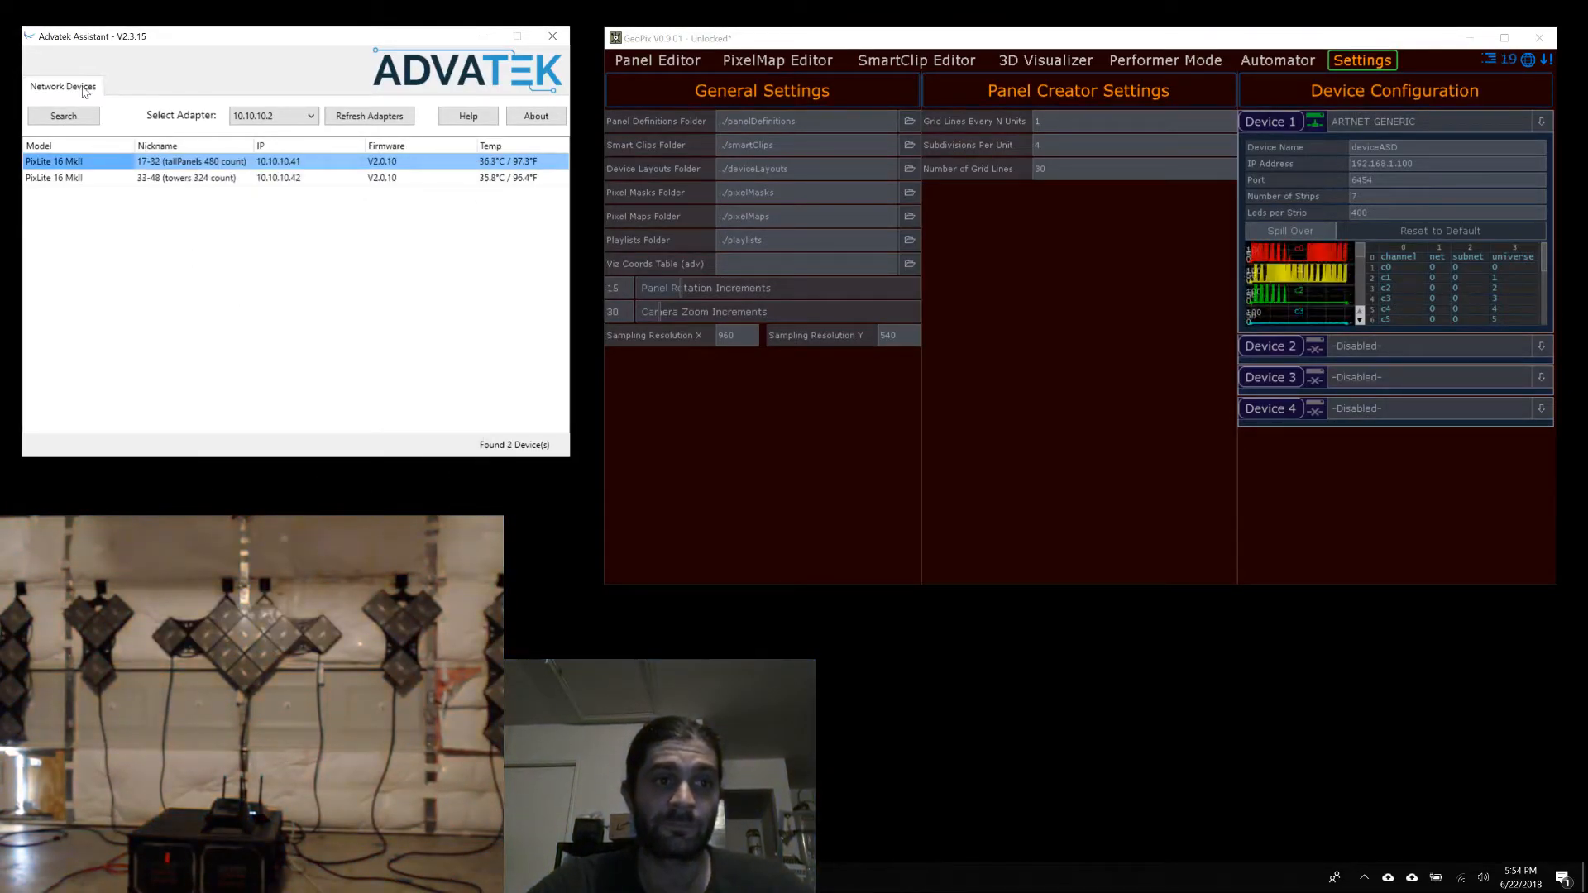
Step: Search for the controllers once more and reopen the diamonds controller's configuration to check its basic Ethernet control settings
left_click(51, 124)
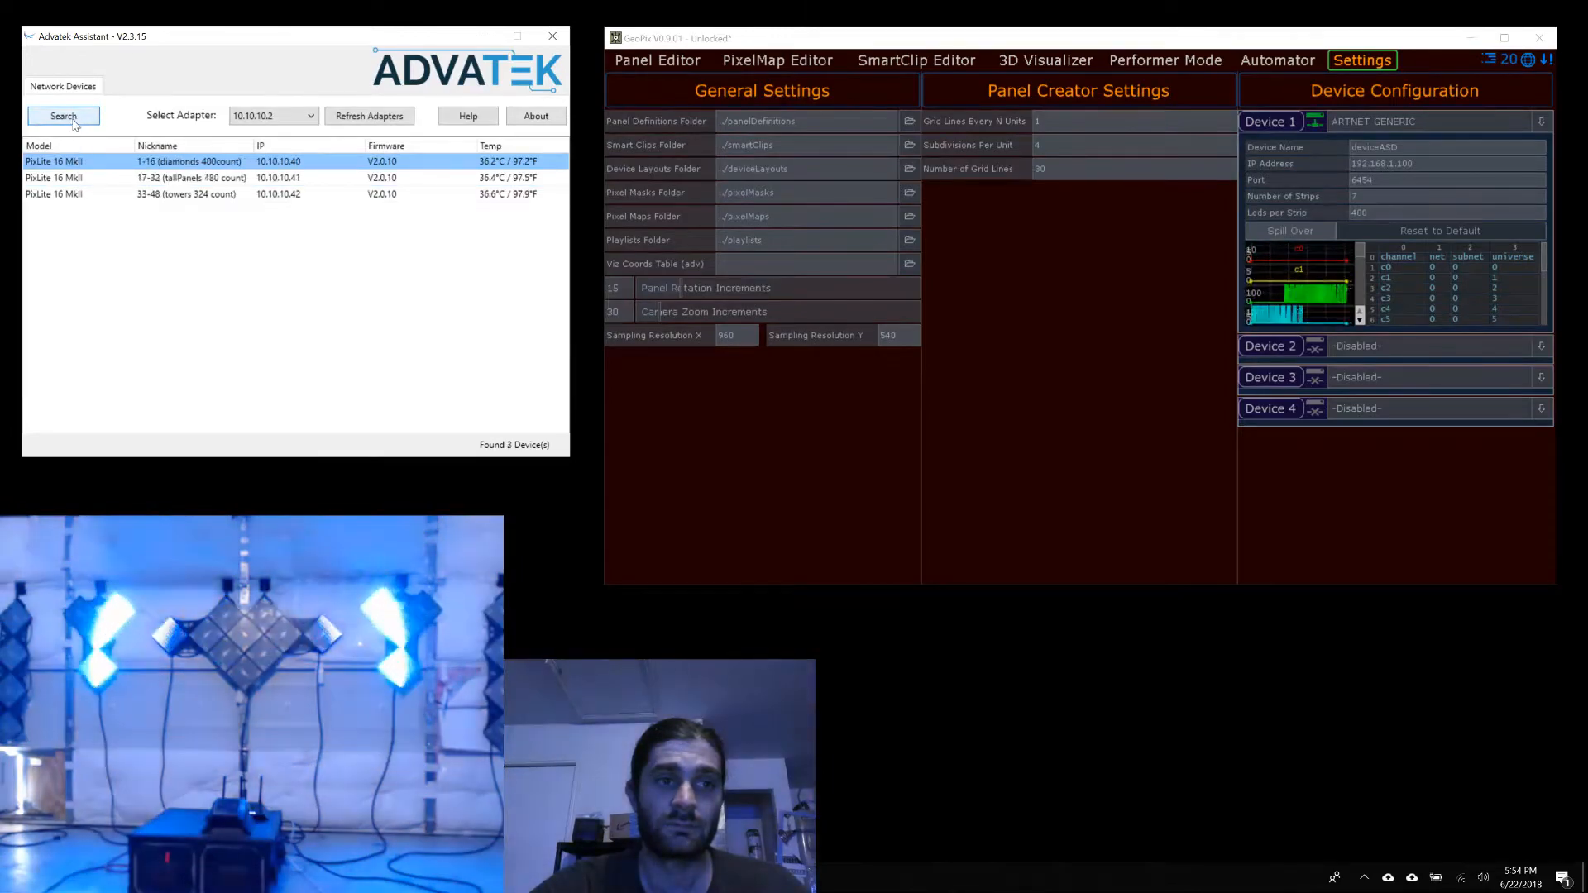
double_click(77, 163)
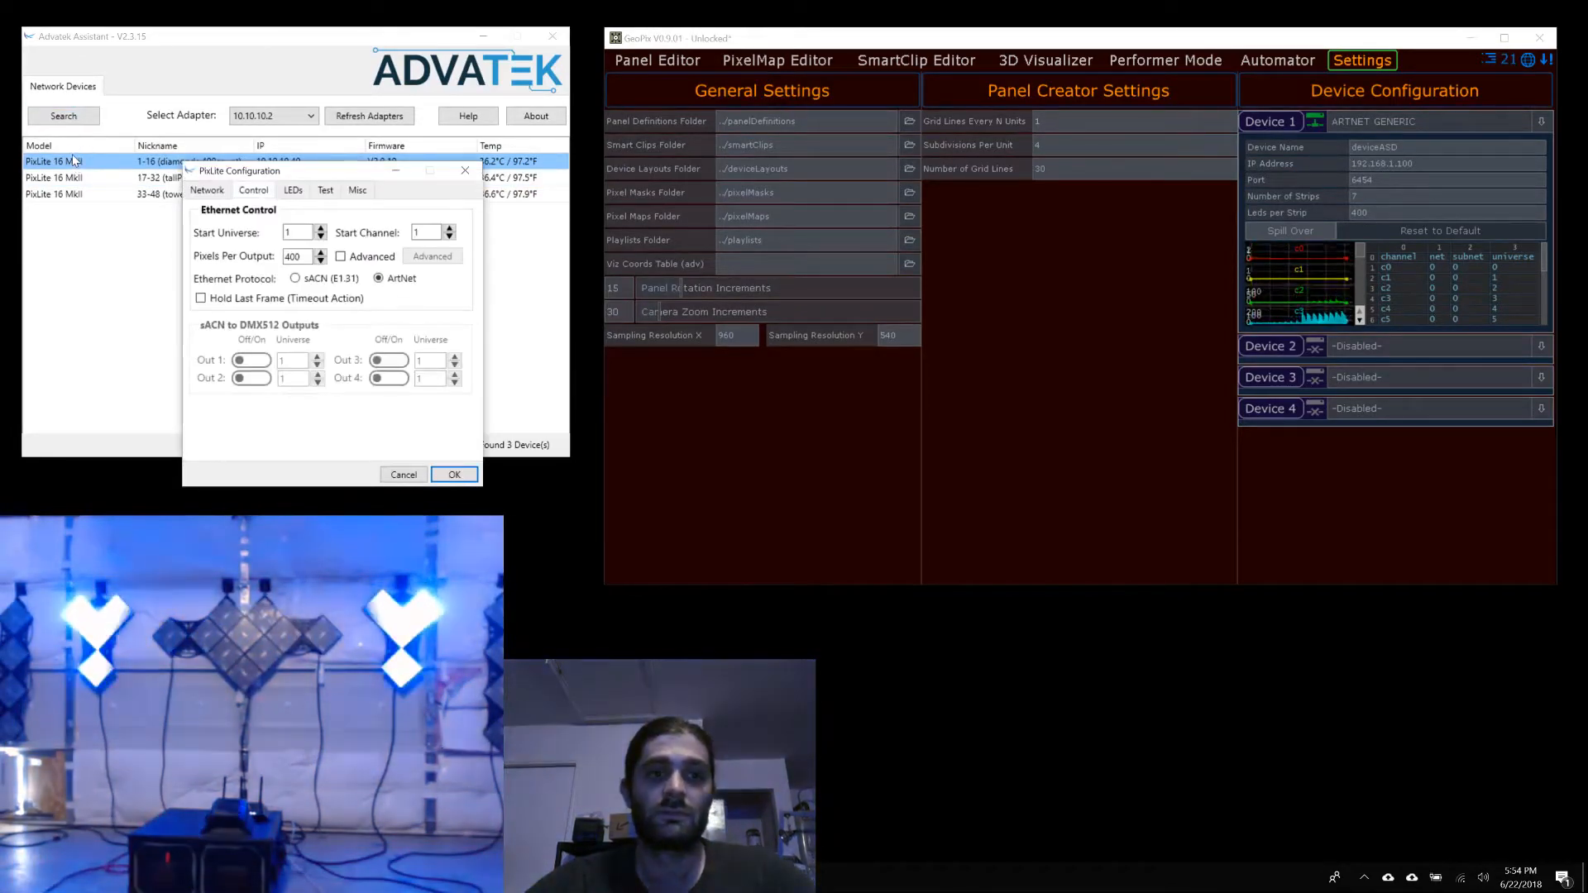
Step: Check the diamonds controller's pixels per output and accept its configuration
double_click(293, 258)
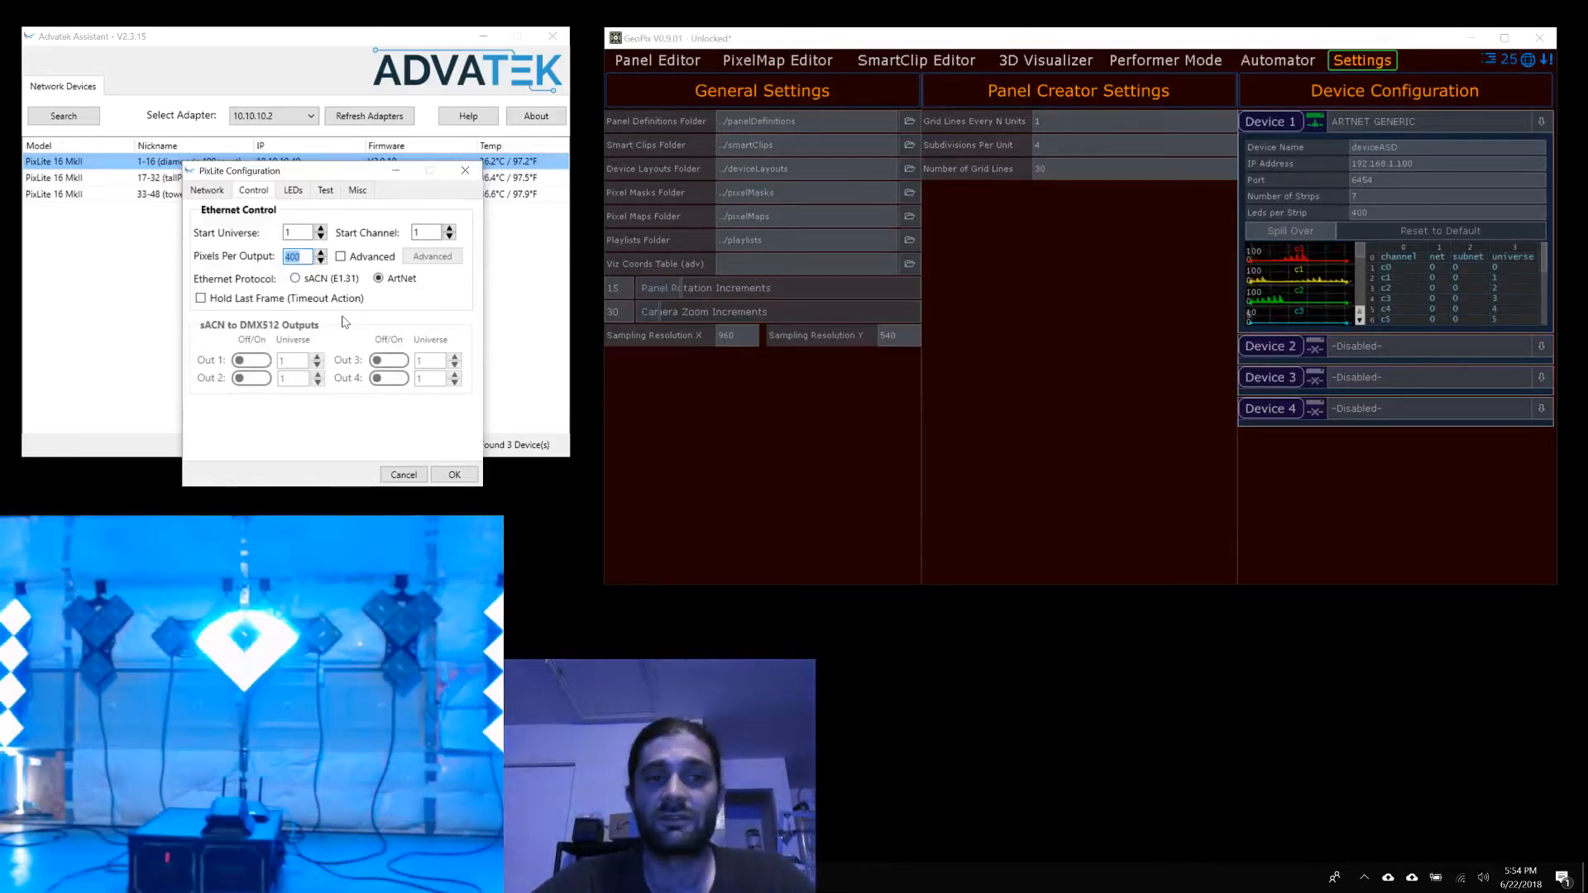
left_click(454, 474)
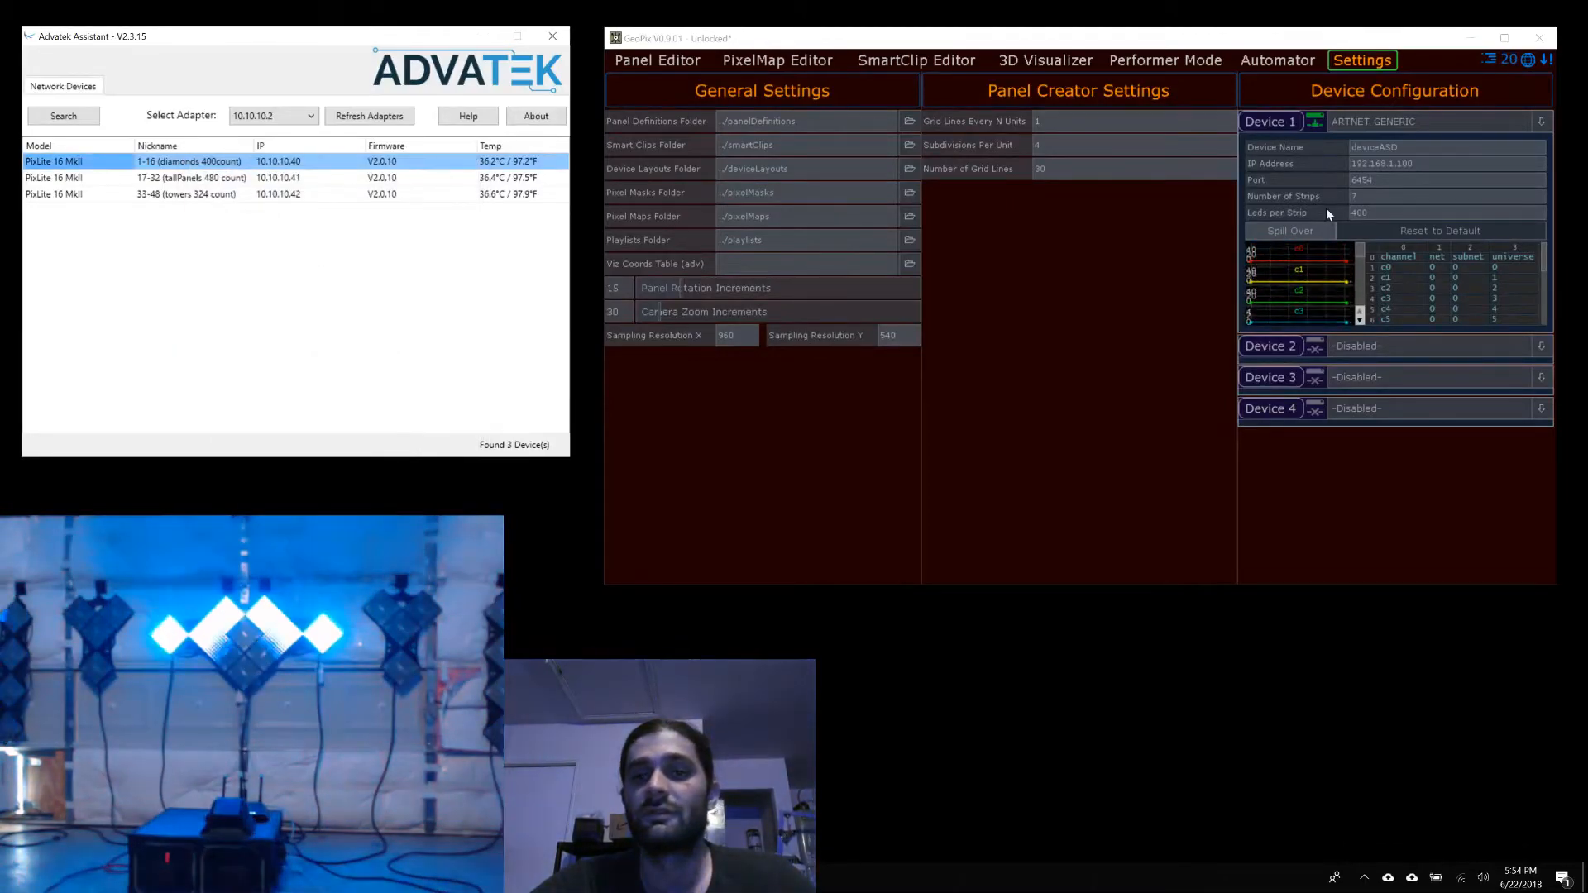
Step: Look through the channel graphs of Device 1 in GeoPix's device configuration
left_click(1360, 256)
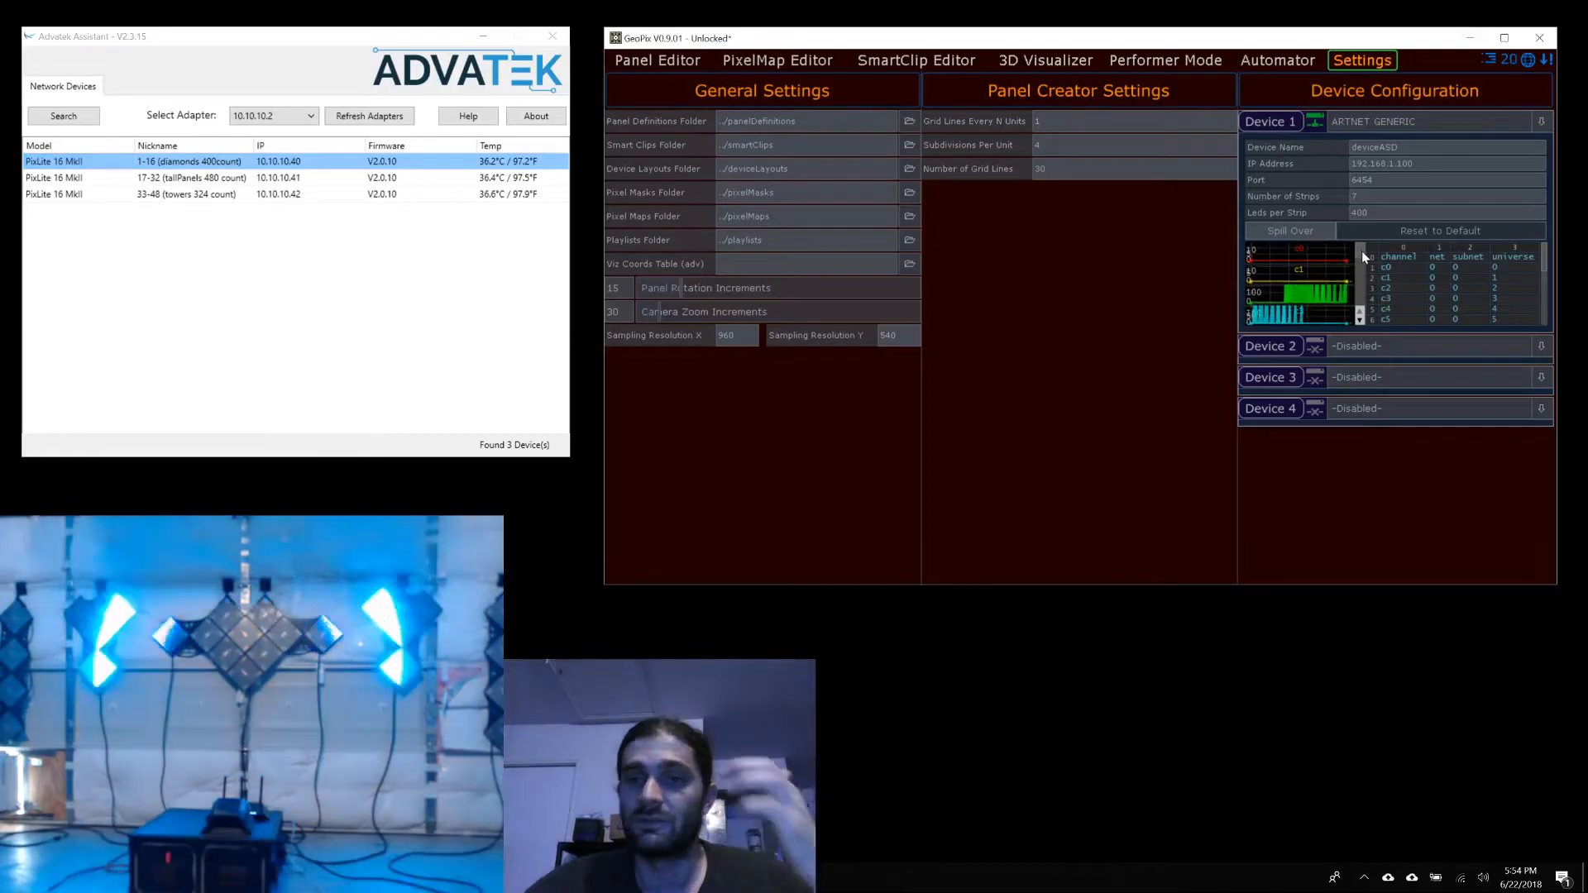
left_click_drag(1364, 255, 1418, 301)
scroll(1416, 295, "up", 5)
Step: Try universe 0 for channel c1 in Device 1's address table, and restore it to universe 1
left_click(1491, 279)
key("BackSpace")
type("0")
key("Return")
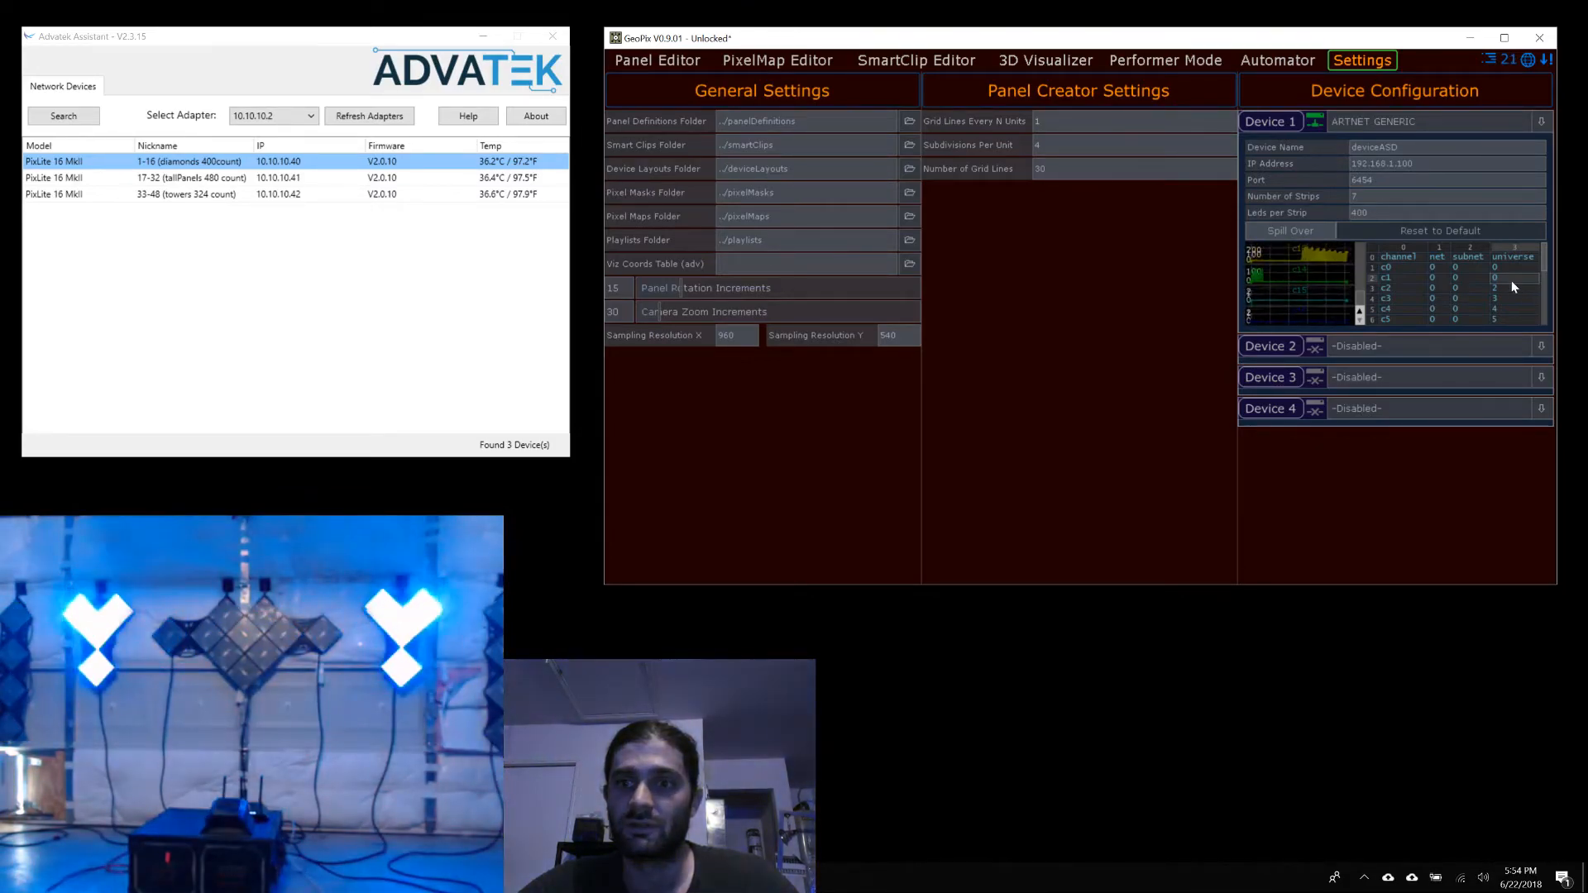
left_click(1511, 281)
type("1")
key("Return")
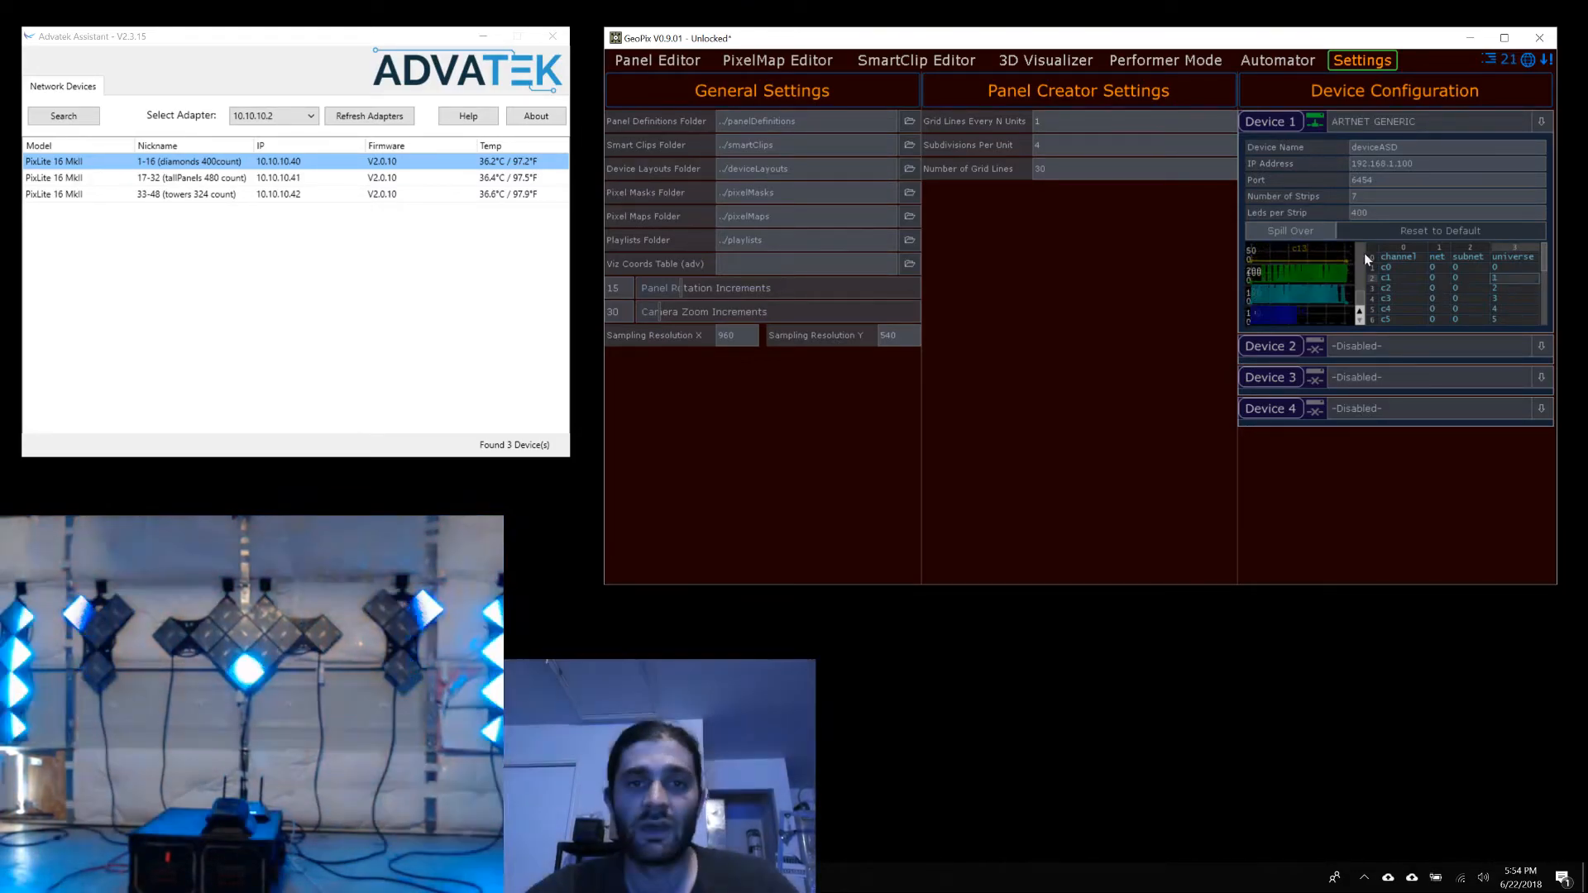
Step: Examine the strips and LED usage in the PixelMap Editor, and return to the device settings
left_click(778, 61)
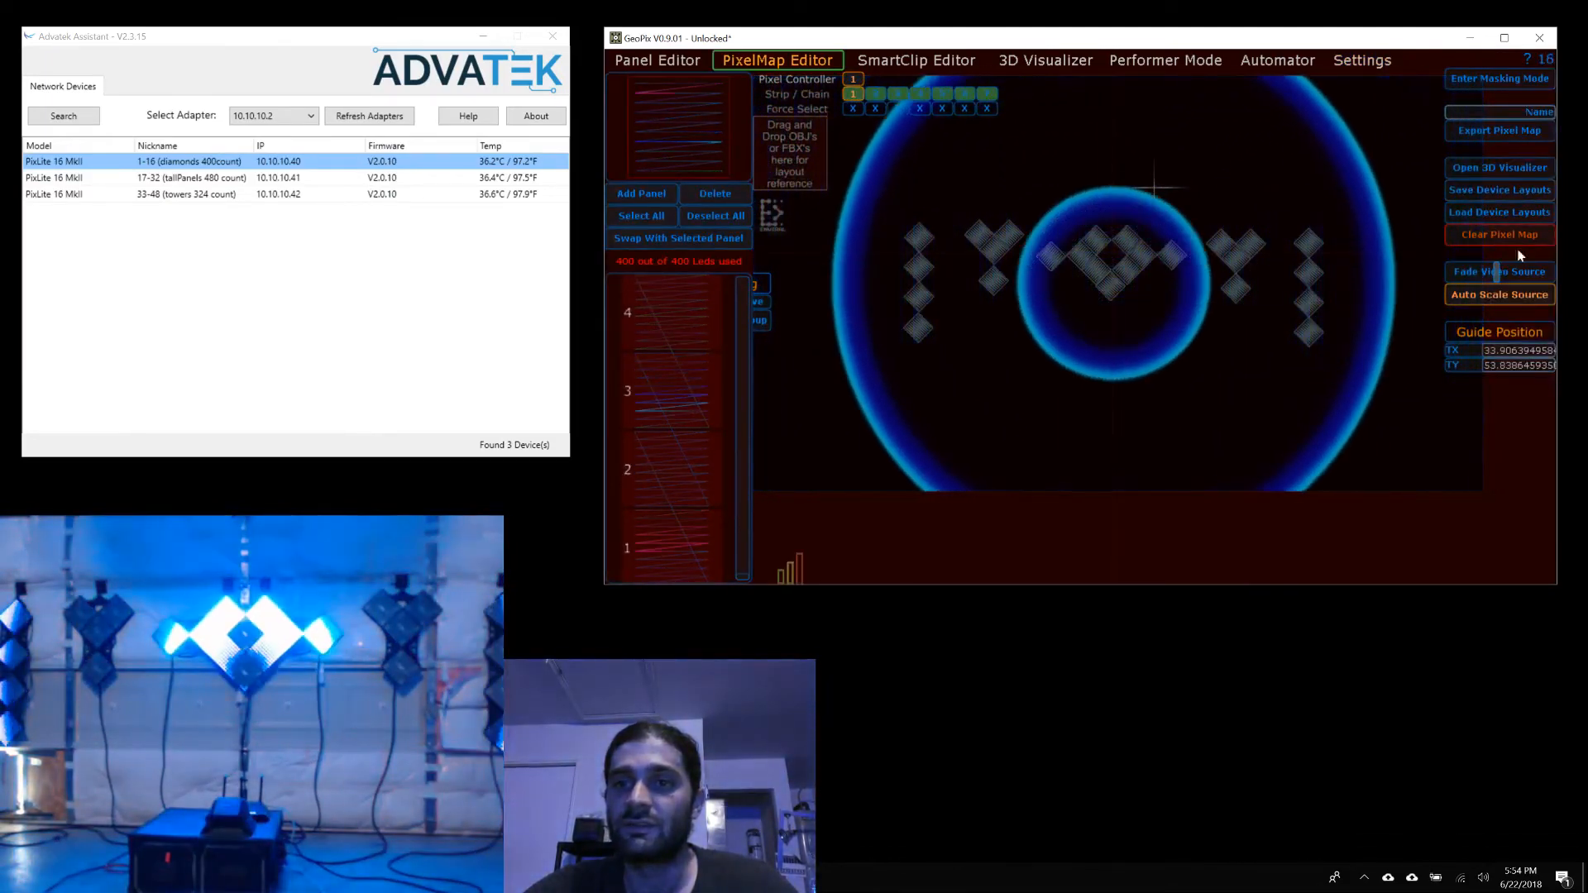
left_click(1363, 61)
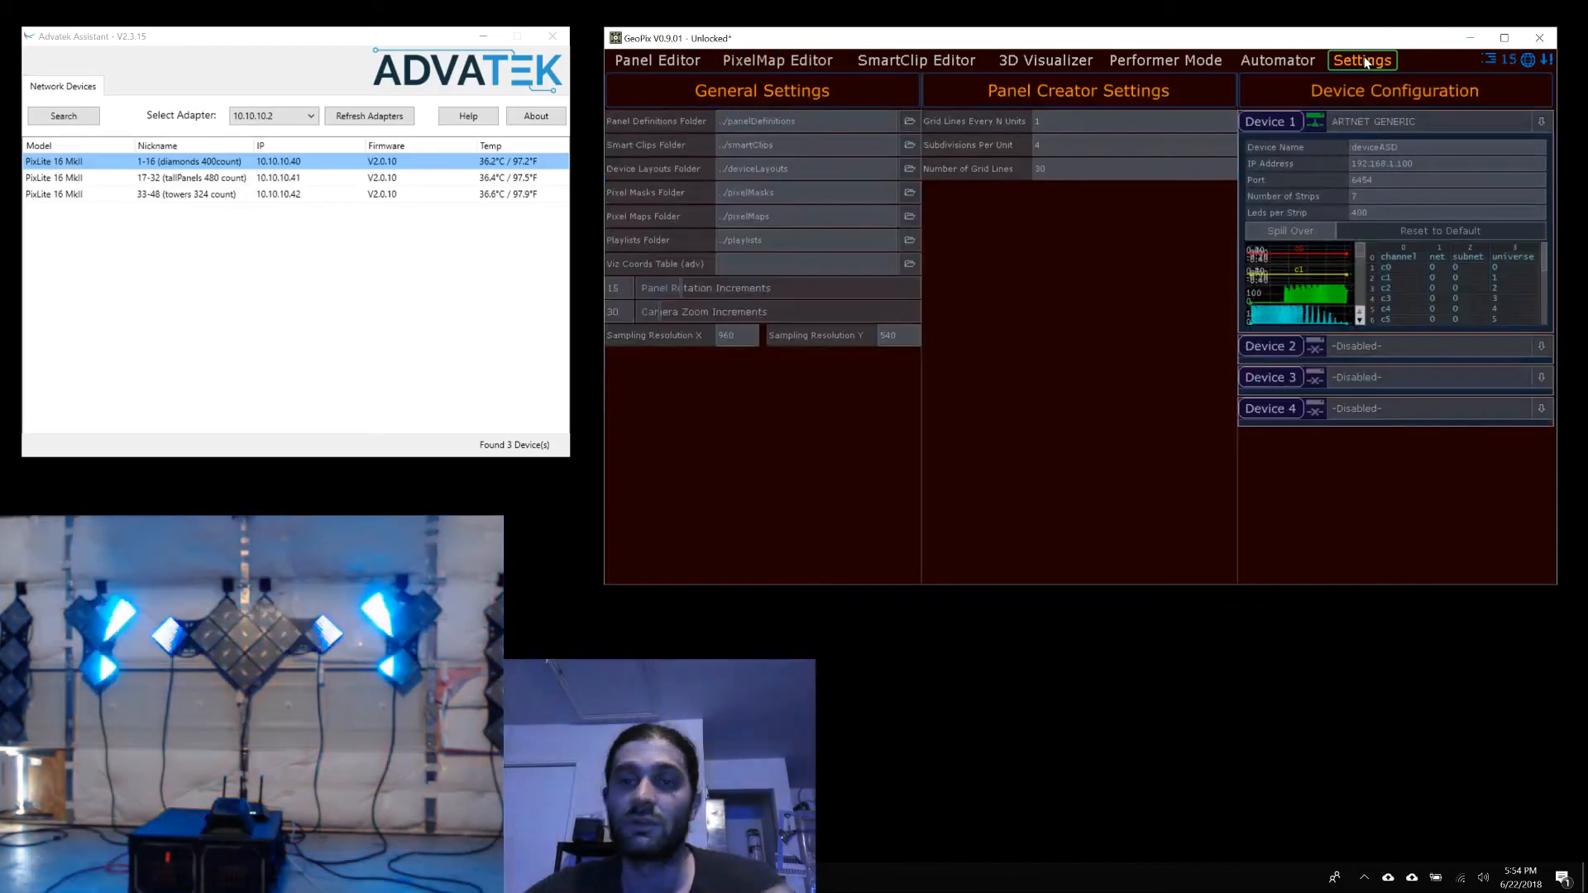